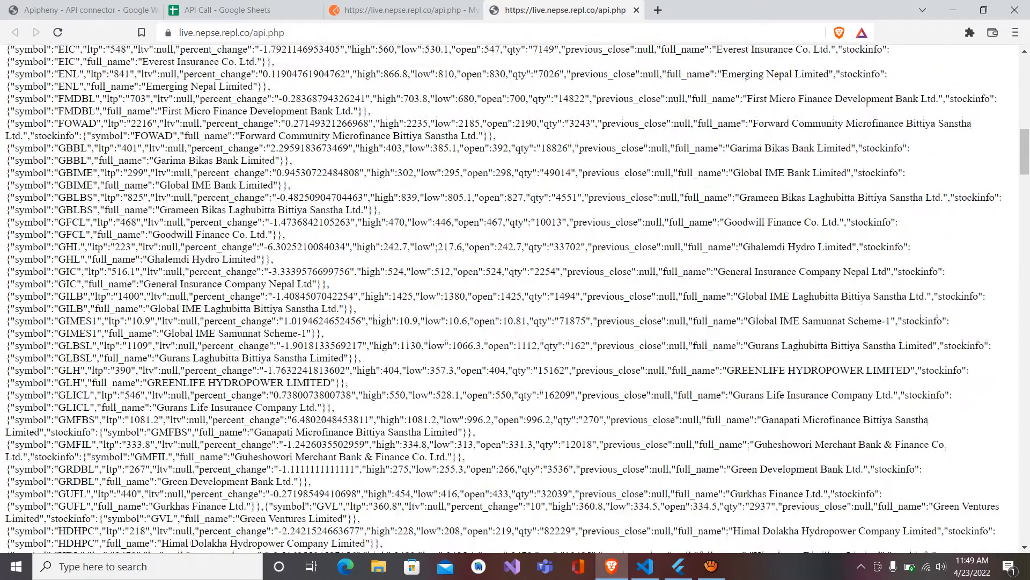
{"action": "key", "text": "ctrl+l"}
{"action": "key", "text": "ctrl+c"}
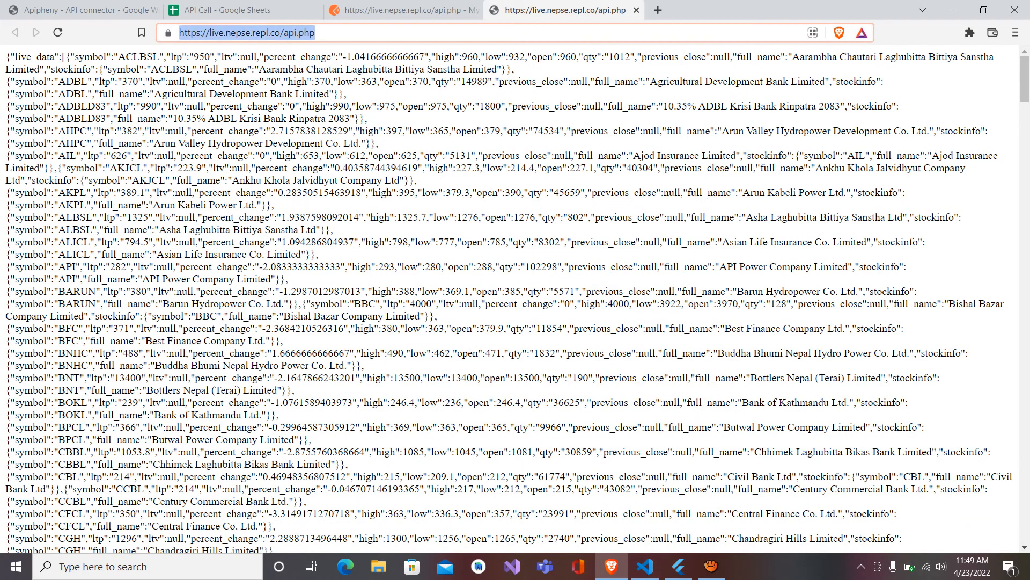
{"action": "left_click", "coordinate": [405, 9]}
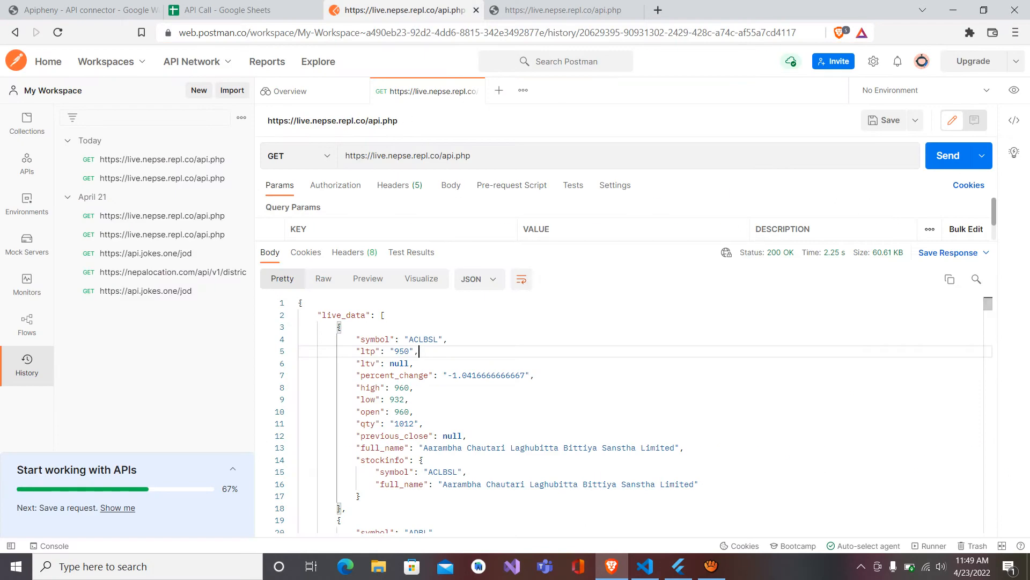
{"action": "left_click", "coordinate": [471, 156]}
{"action": "key", "text": "ctrl+a"}
{"action": "key", "text": "BackSpace"}
{"action": "key", "text": "ctrl+v"}
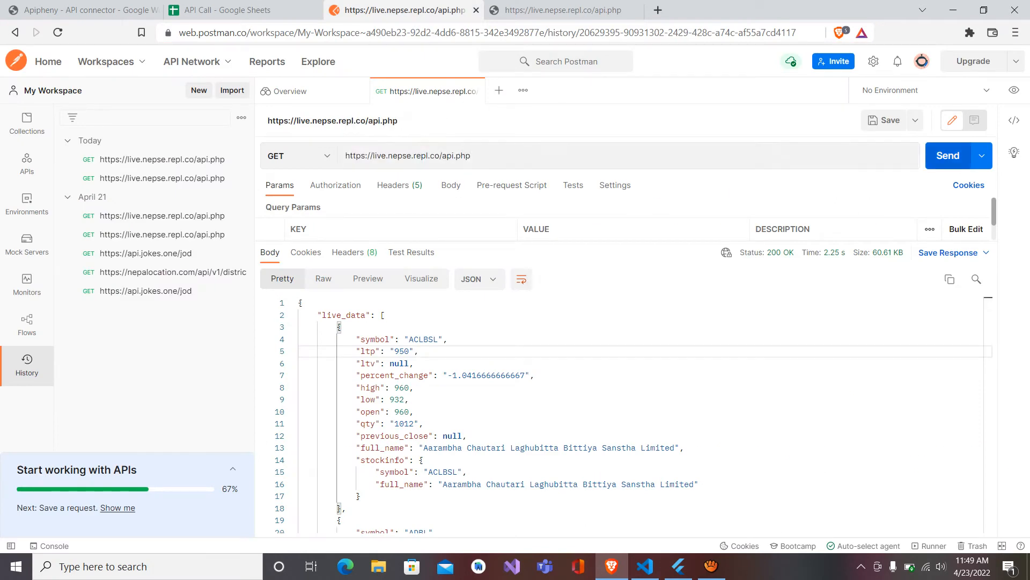
{"action": "key", "text": "Return"}
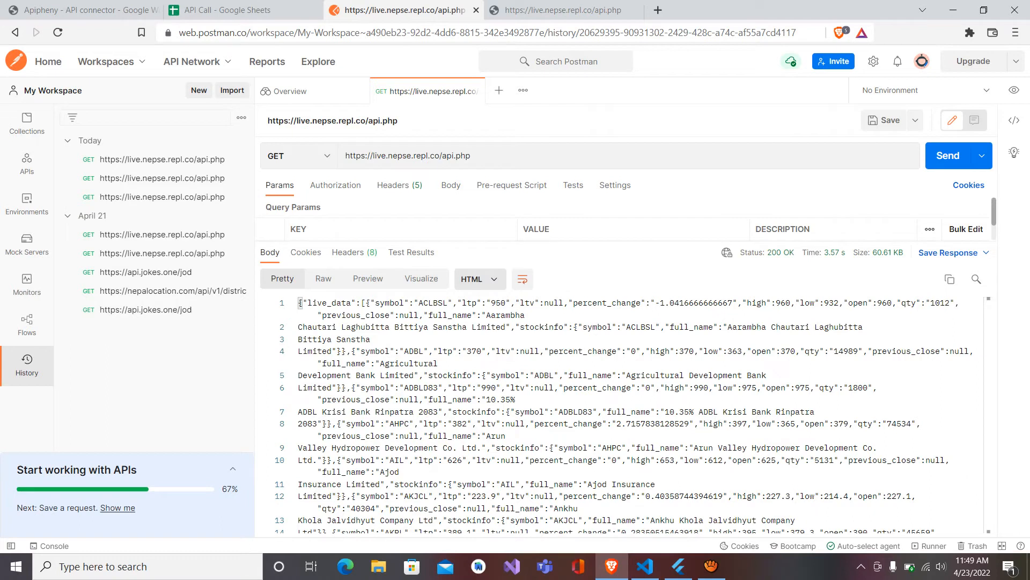
Step: Display the response body as JSON and look over the first stock records
{"action": "left_click", "coordinate": [481, 279]}
{"action": "left_click", "coordinate": [477, 306]}
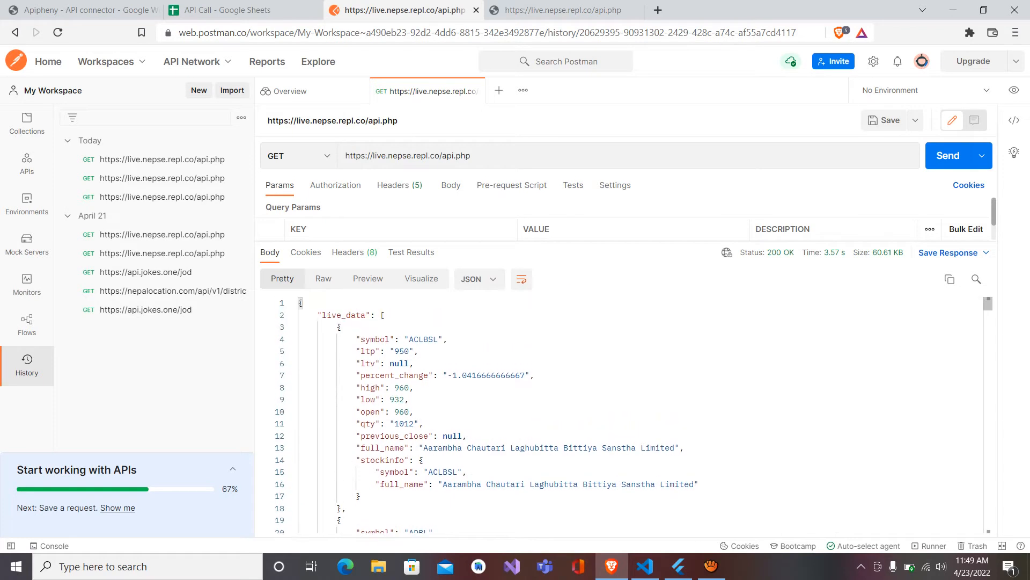
{"action": "left_click_drag", "start_coordinate": [341, 326], "coordinate": [476, 447]}
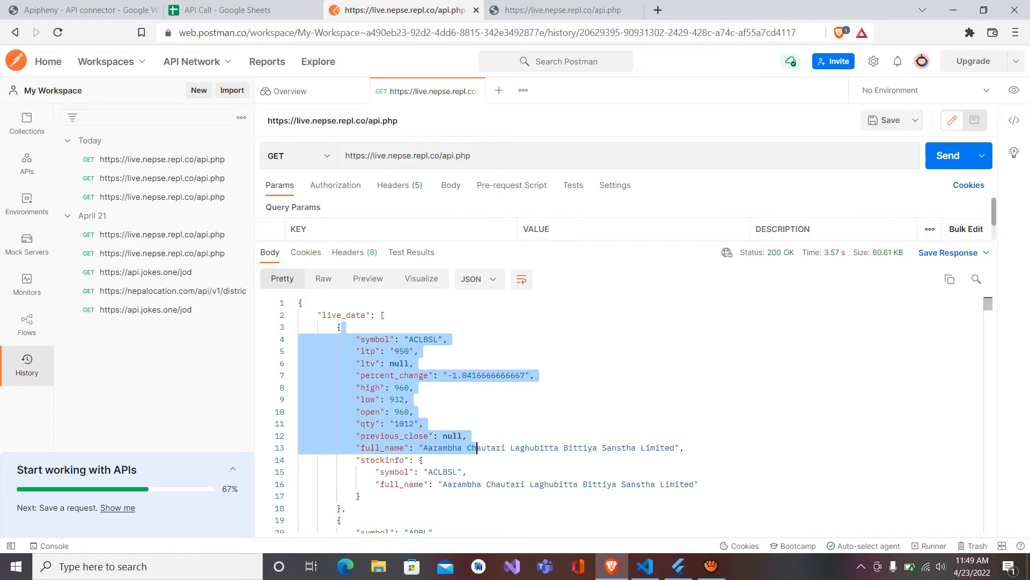
{"action": "left_click", "coordinate": [476, 447]}
{"action": "scroll", "coordinate": [477, 447], "scroll_direction": "down", "scroll_amount": 6}
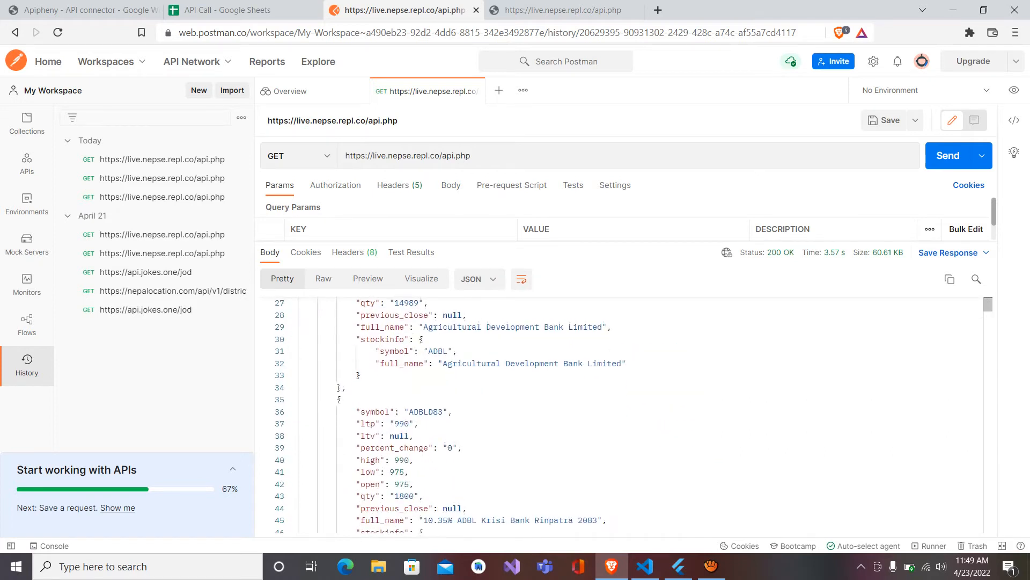
{"action": "scroll", "coordinate": [477, 430], "scroll_direction": "down", "scroll_amount": 2}
{"action": "scroll", "coordinate": [477, 429], "scroll_direction": "up", "scroll_amount": 1}
Step: Go to apipheny.io and follow its Get Started link to the add-on's Google Workspace Marketplace listing
{"action": "left_click", "coordinate": [228, 9]}
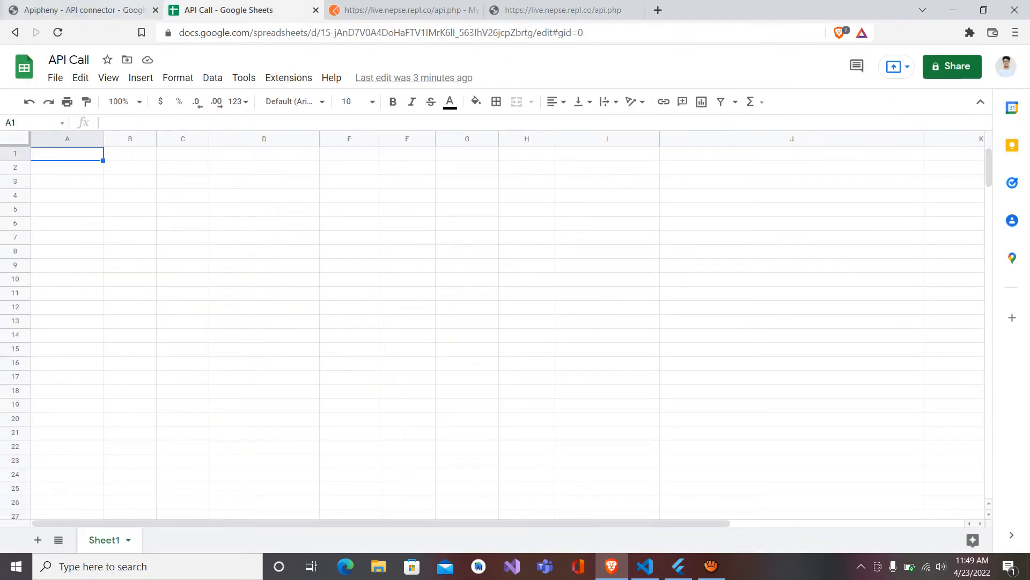
{"action": "left_click", "coordinate": [81, 9]}
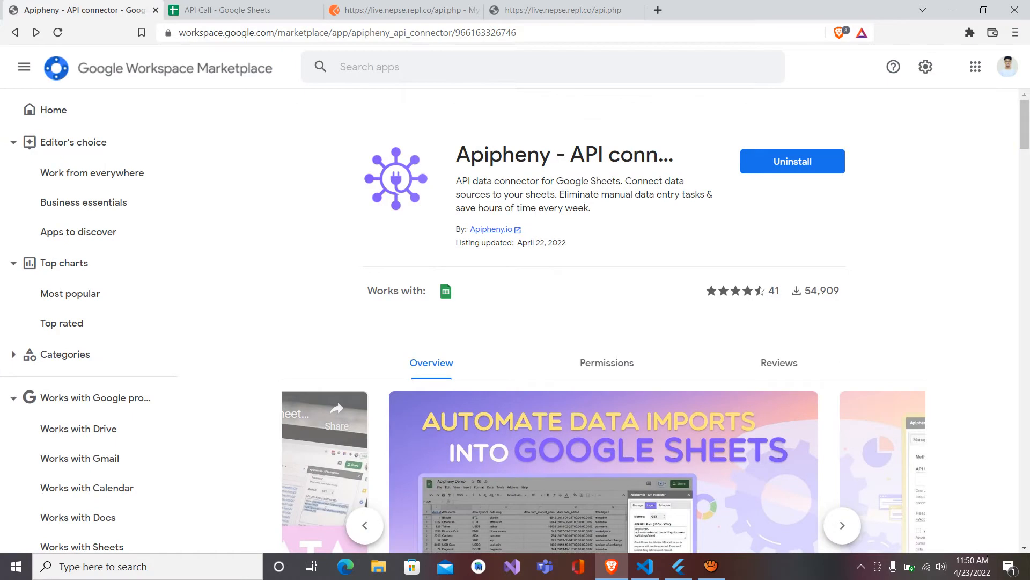
{"action": "left_click", "coordinate": [257, 10]}
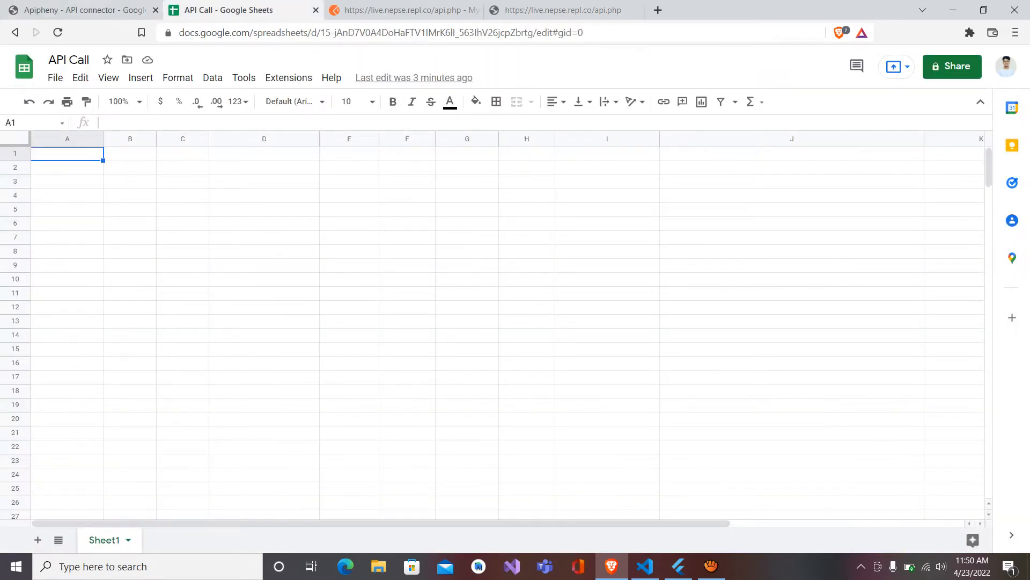
{"action": "left_click", "coordinate": [80, 10]}
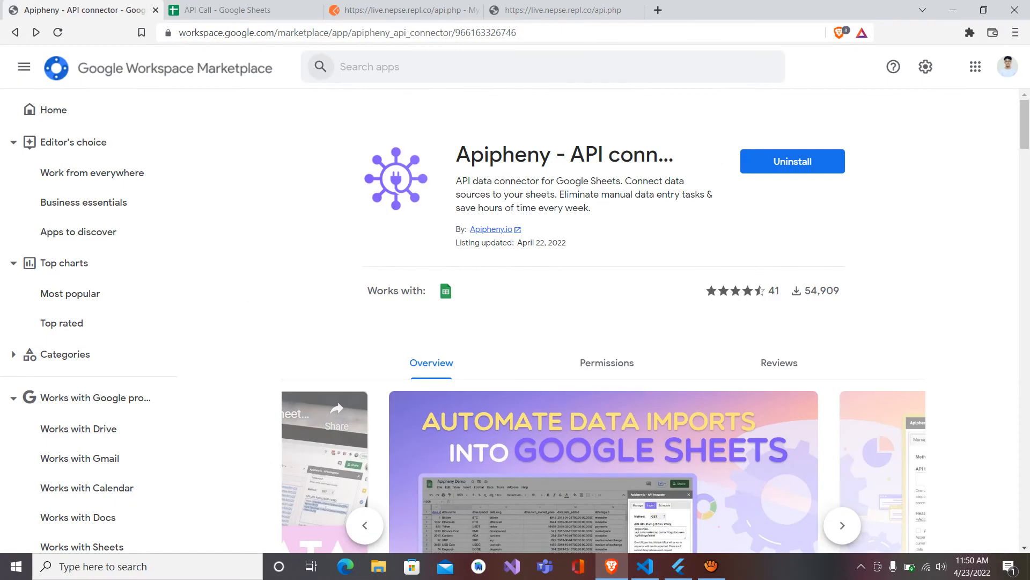
{"action": "key", "text": "ctrl+l"}
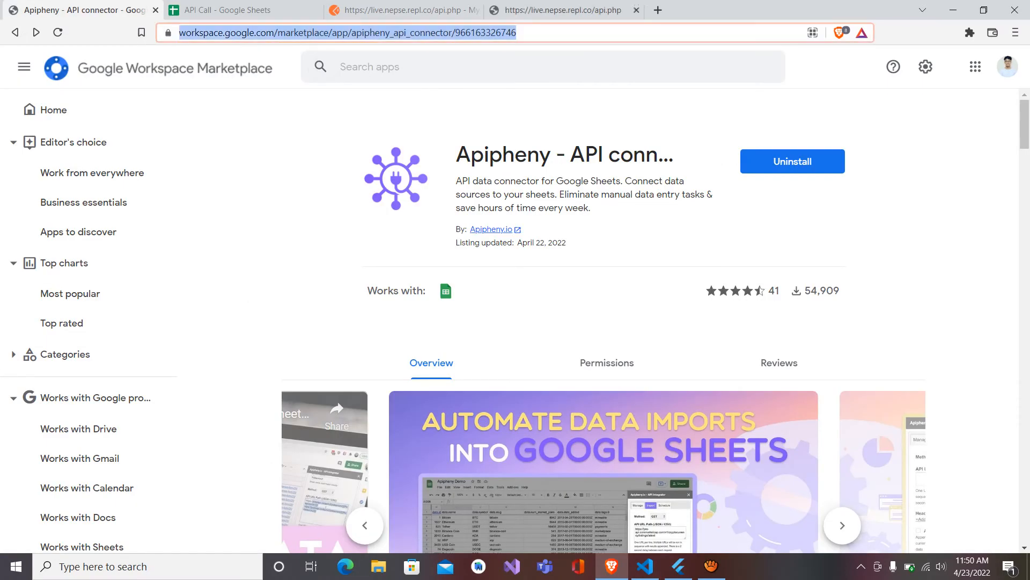
{"action": "key", "text": "BackSpace"}
{"action": "type", "text": "qp"}
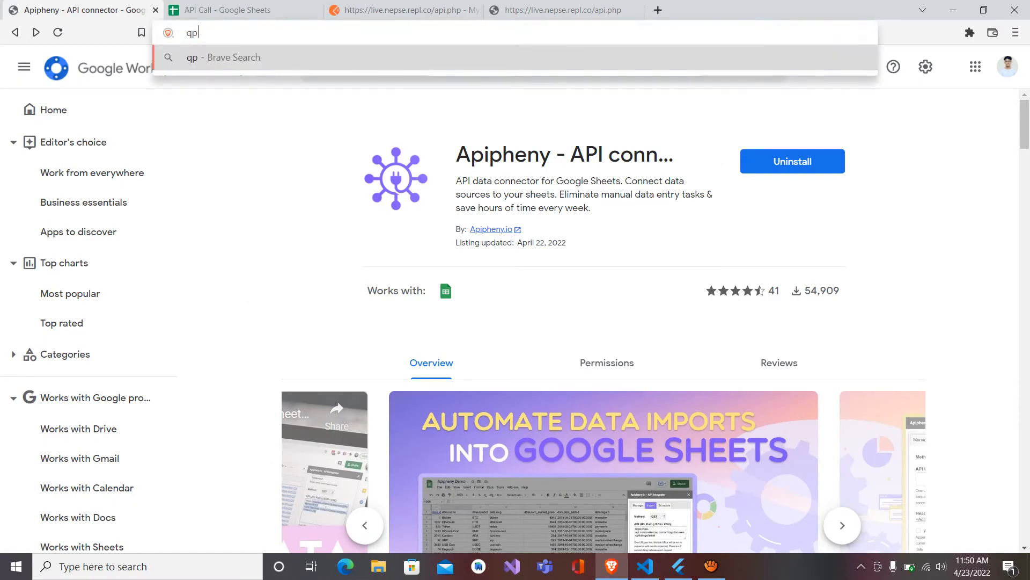
{"action": "key", "text": "BackSpace"}
{"action": "type", "text": "api"}
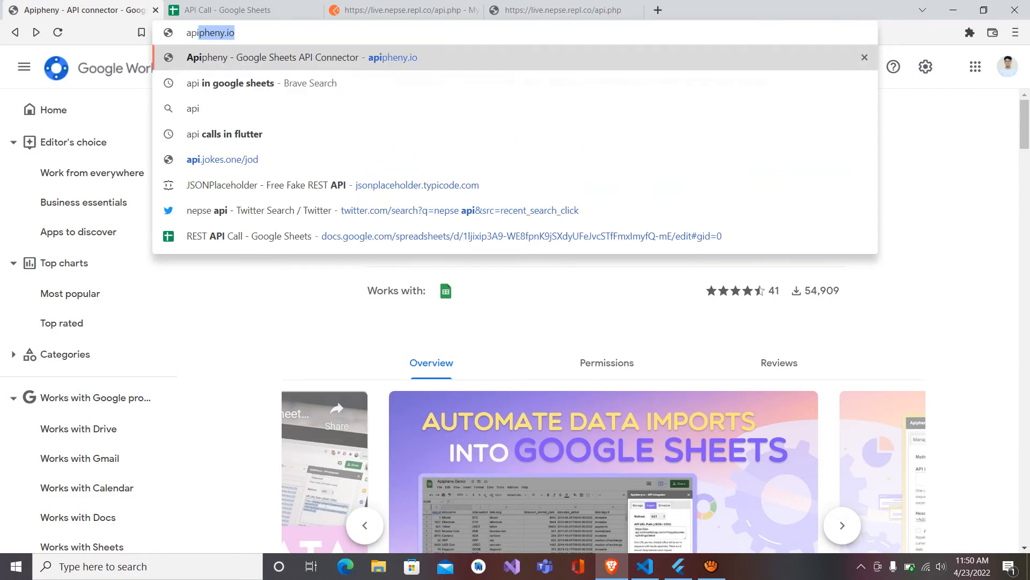
{"action": "key", "text": "Return"}
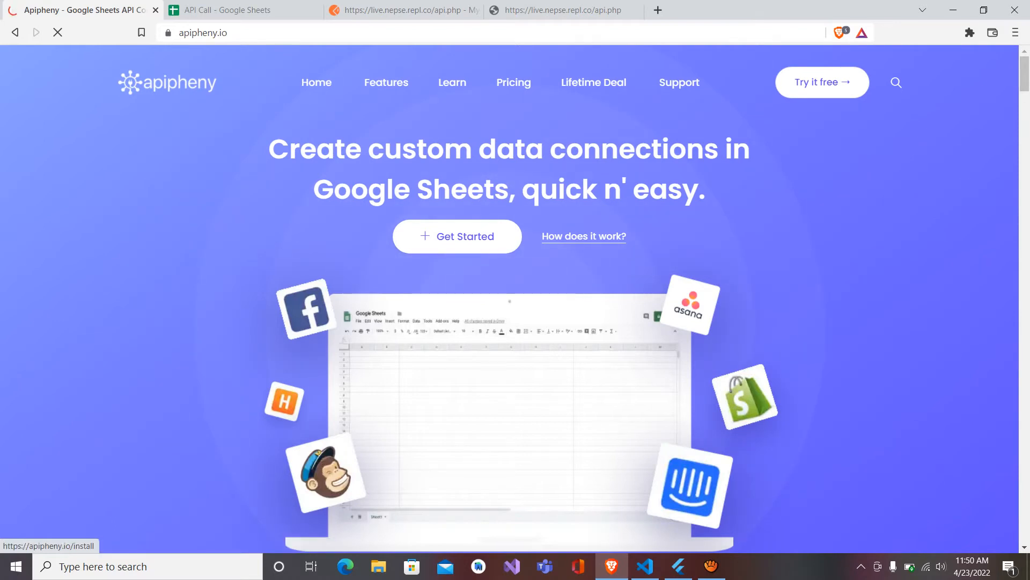
{"action": "left_click", "coordinate": [457, 237]}
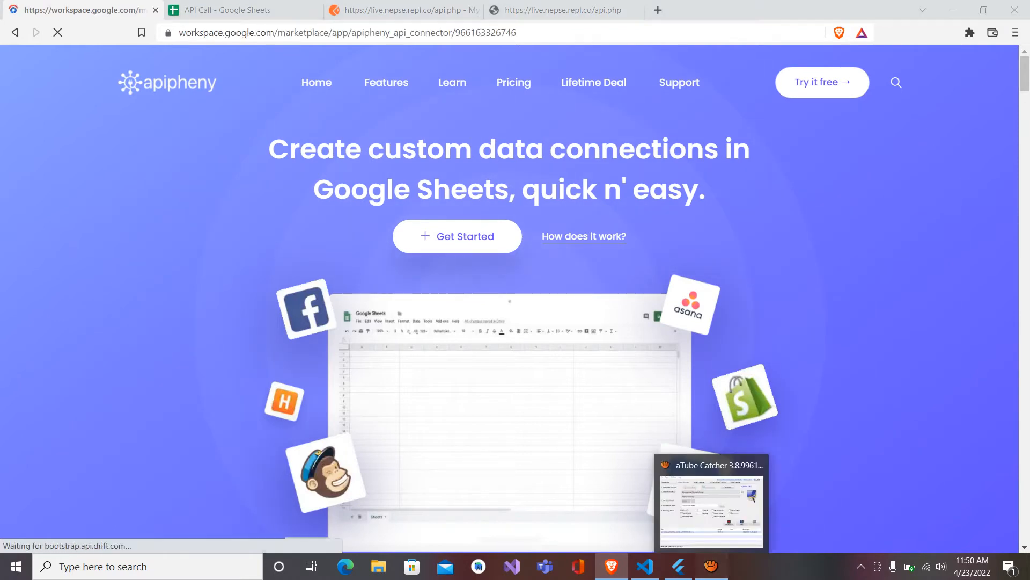
{"action": "left_click", "coordinate": [712, 566]}
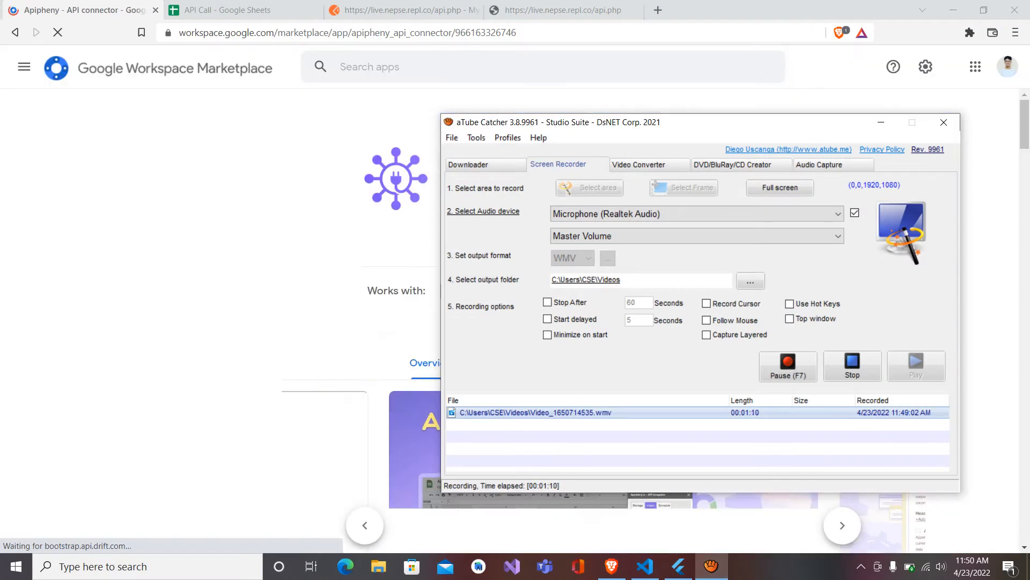
{"action": "left_click", "coordinate": [78, 232]}
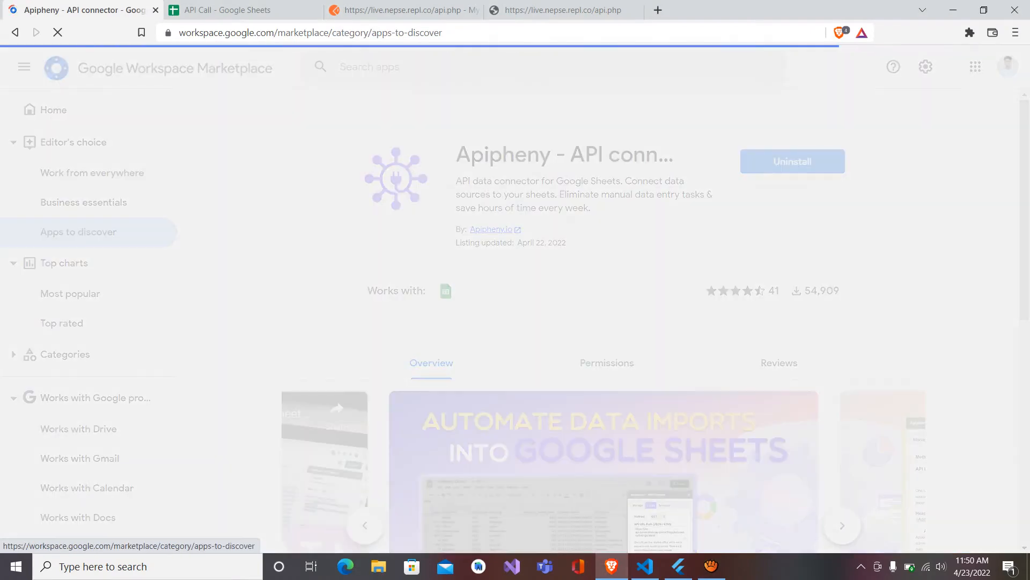
{"action": "scroll", "coordinate": [566, 322], "scroll_direction": "down", "scroll_amount": 2}
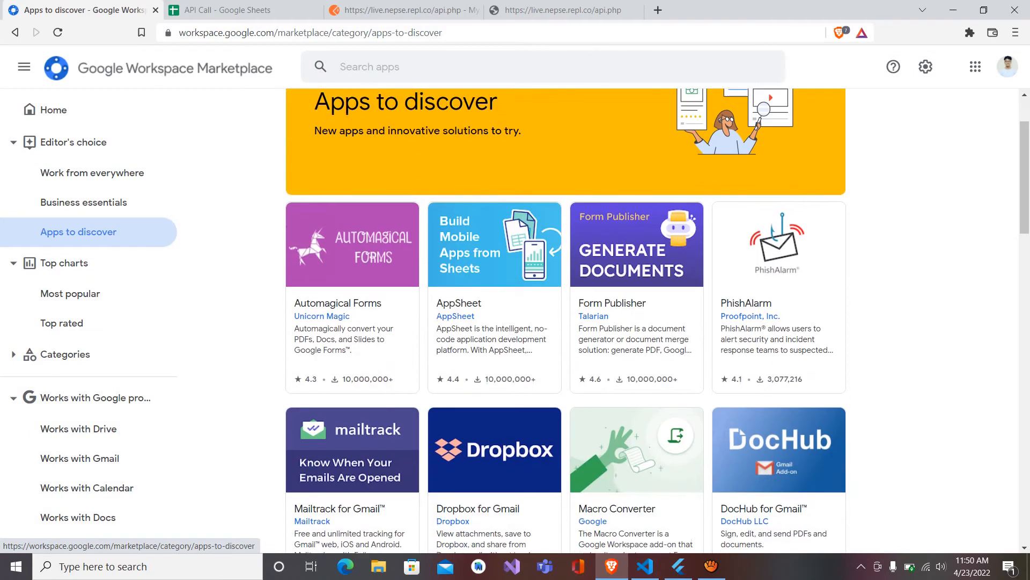
{"action": "scroll", "coordinate": [679, 370], "scroll_direction": "up", "scroll_amount": 2}
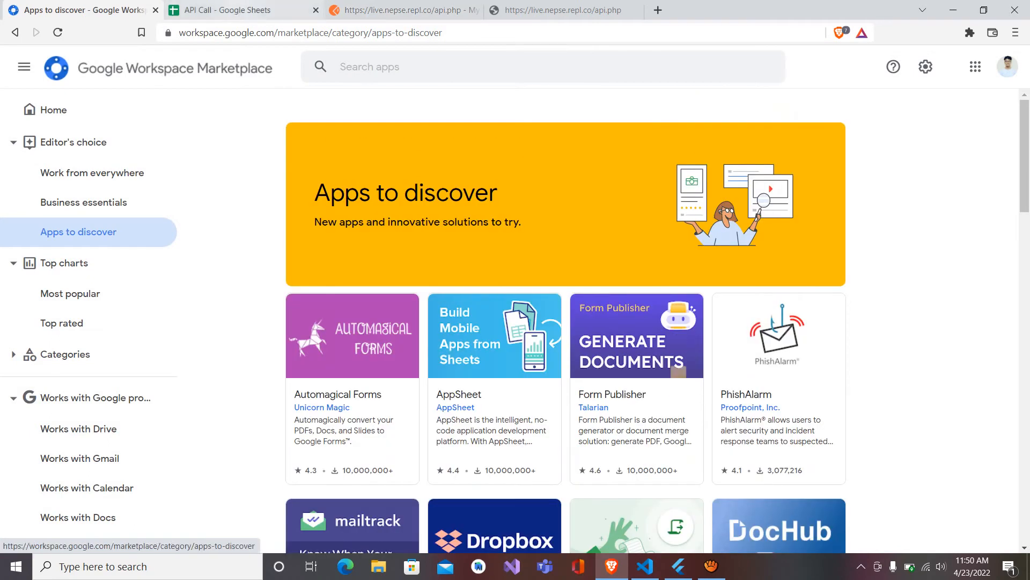
Step: Switch to the API Call spreadsheet in Google Sheets and enable the Apipheny API connector
{"action": "key", "text": "ctrl+Tab"}
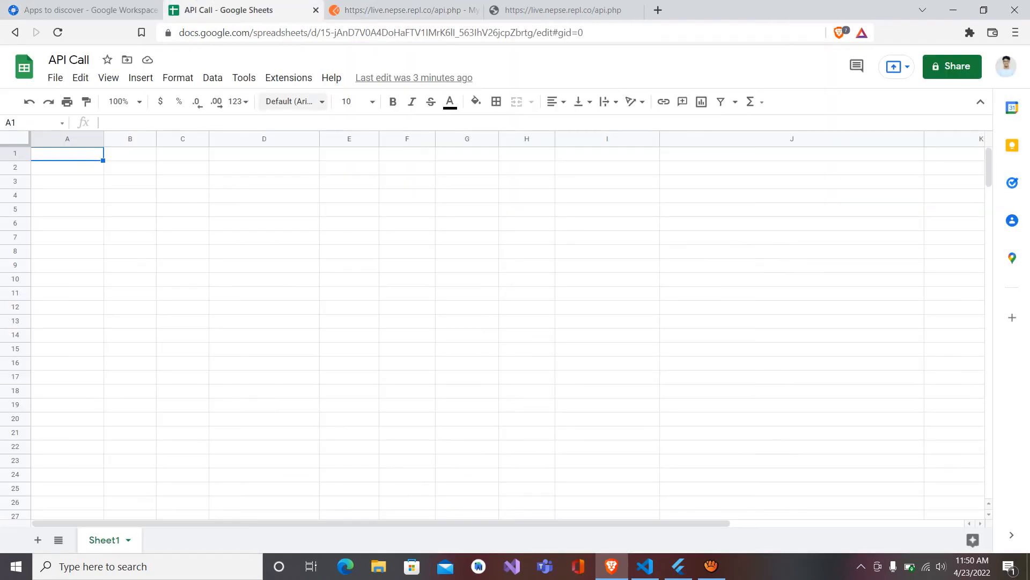
{"action": "left_click", "coordinate": [289, 77]}
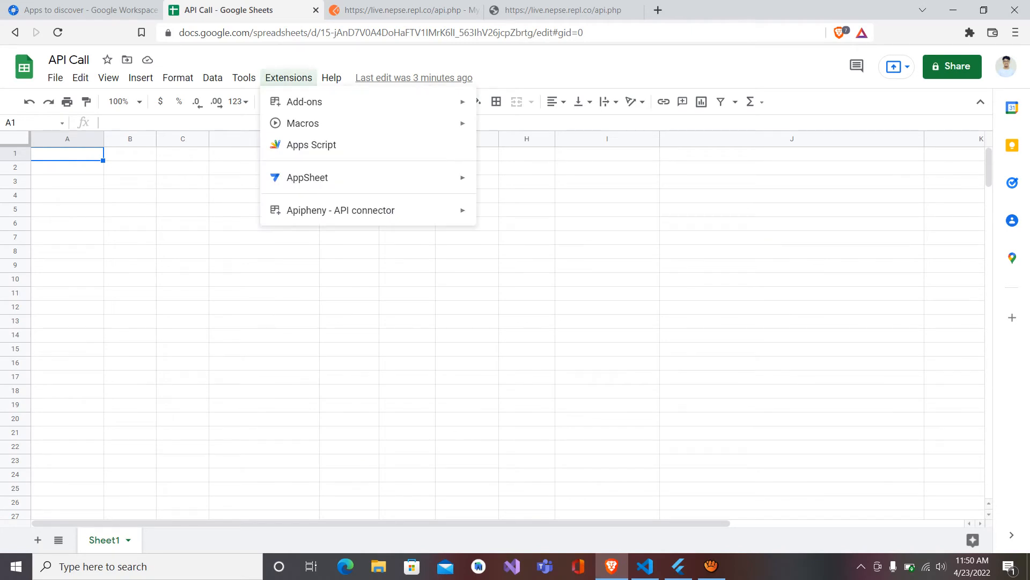
{"action": "mouse_move", "coordinate": [365, 210]}
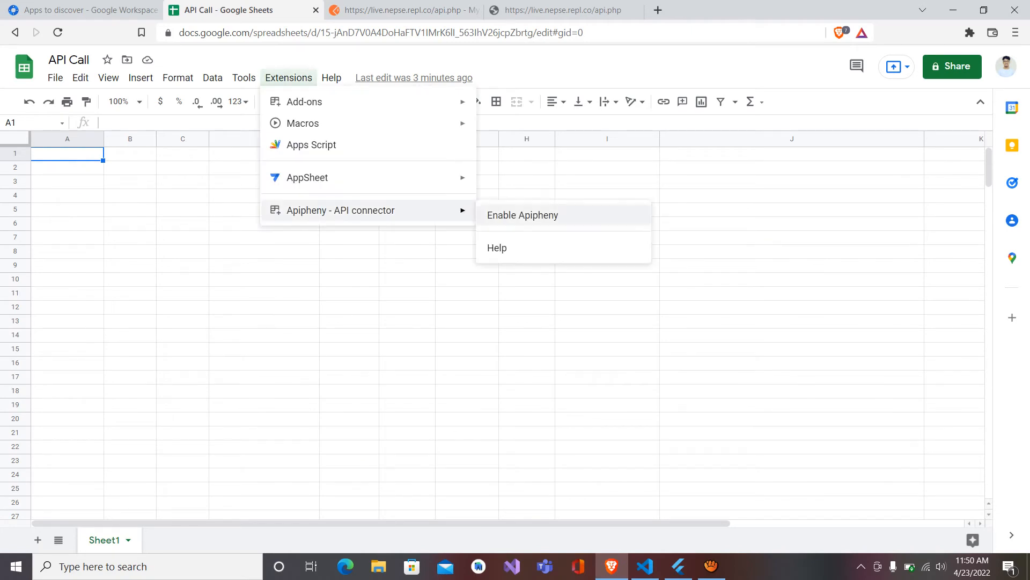
{"action": "left_click", "coordinate": [523, 215]}
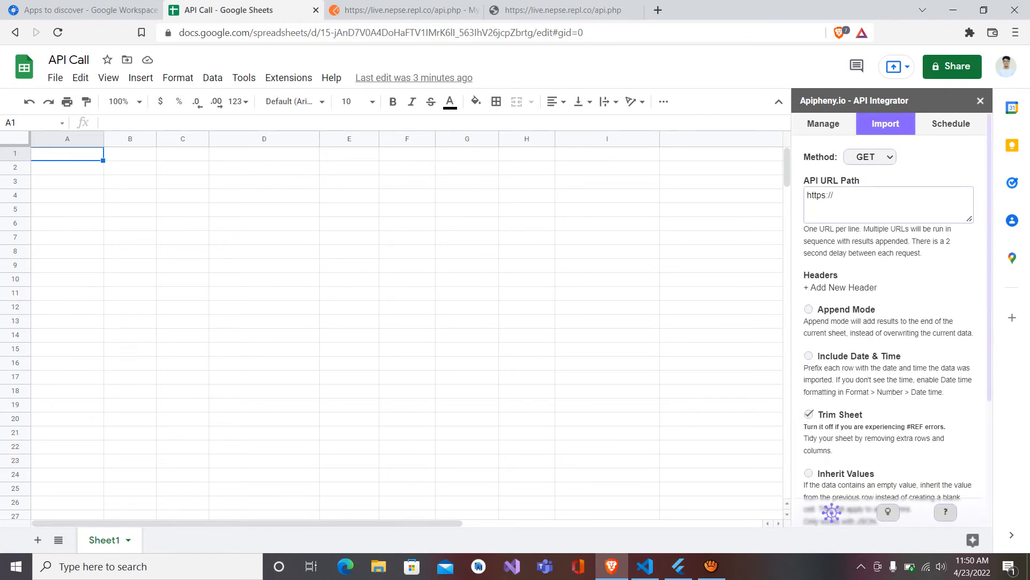
{"action": "left_click", "coordinate": [835, 197]}
{"action": "key", "text": "ctrl+a"}
{"action": "key", "text": "BackSpace"}
{"action": "left_click", "coordinate": [563, 10]}
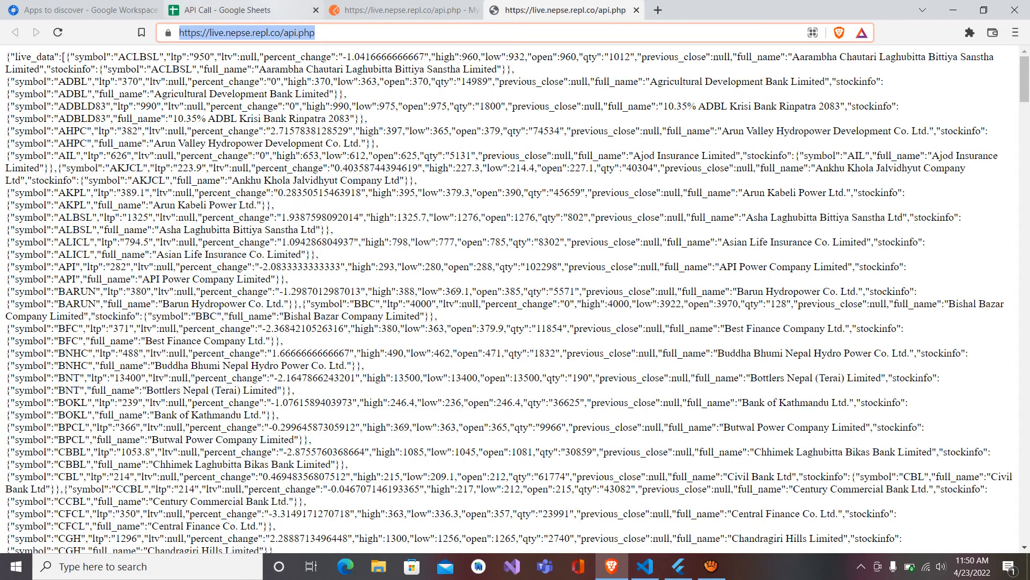
{"action": "left_click", "coordinate": [230, 10]}
{"action": "type", "text": "https://live.nepse.repl.co/api.php"}
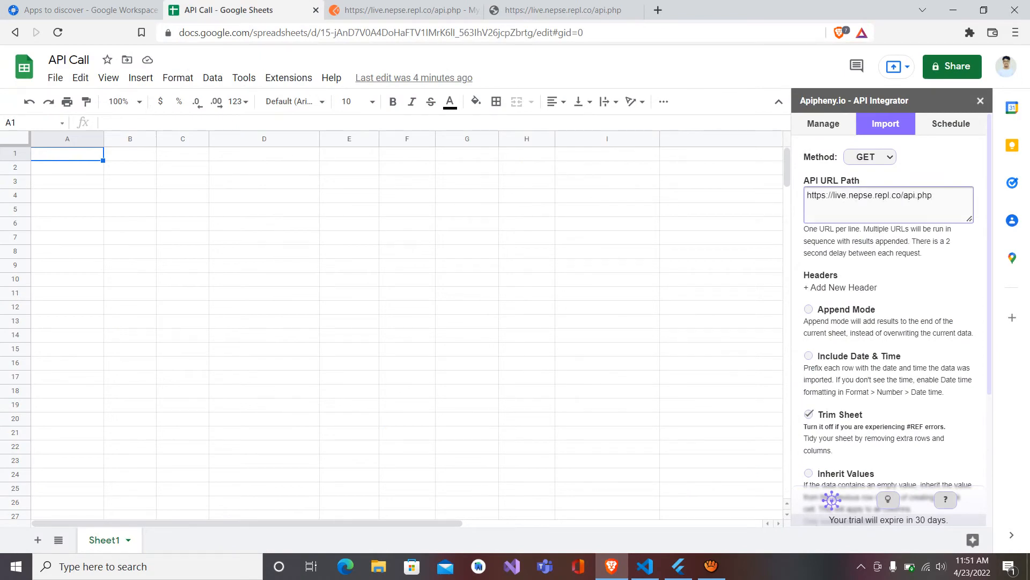
Step: Run the API import into Sheet1 with Trim Sheet enabled
{"action": "scroll", "coordinate": [392, 333], "scroll_direction": "down", "scroll_amount": 3}
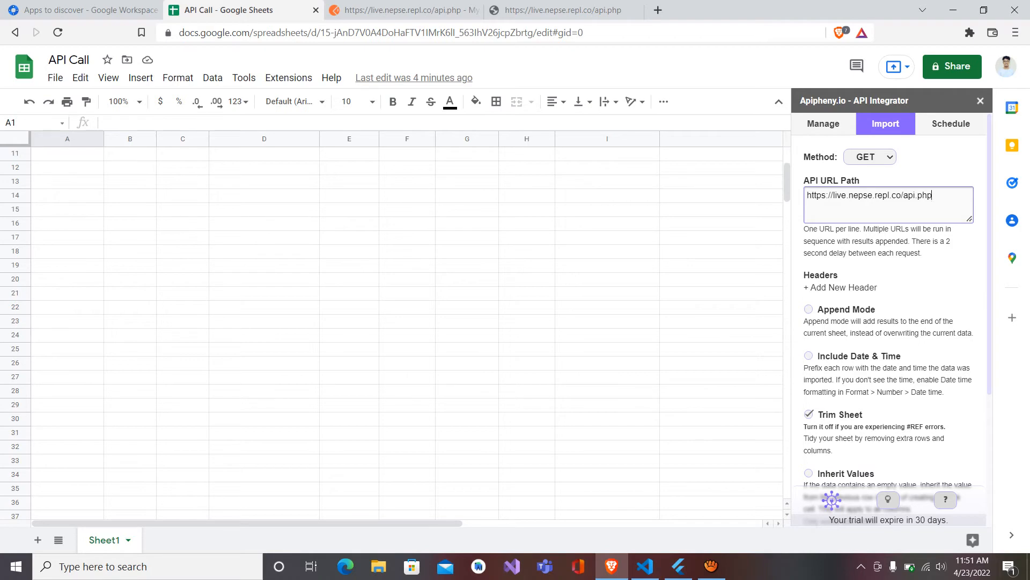
{"action": "scroll", "coordinate": [392, 333], "scroll_direction": "up", "scroll_amount": 3}
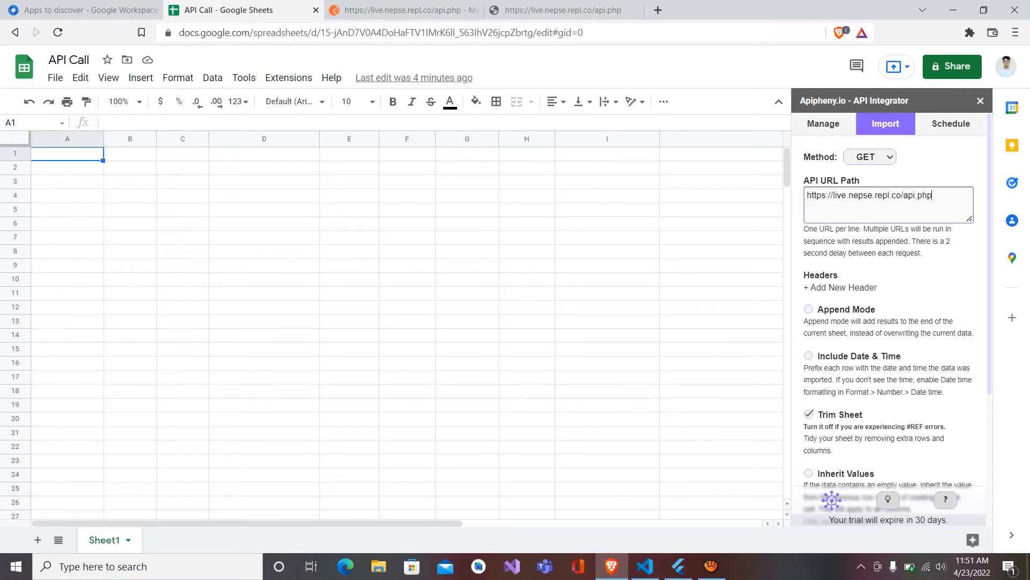
{"action": "scroll", "coordinate": [888, 322], "scroll_direction": "down", "scroll_amount": 3}
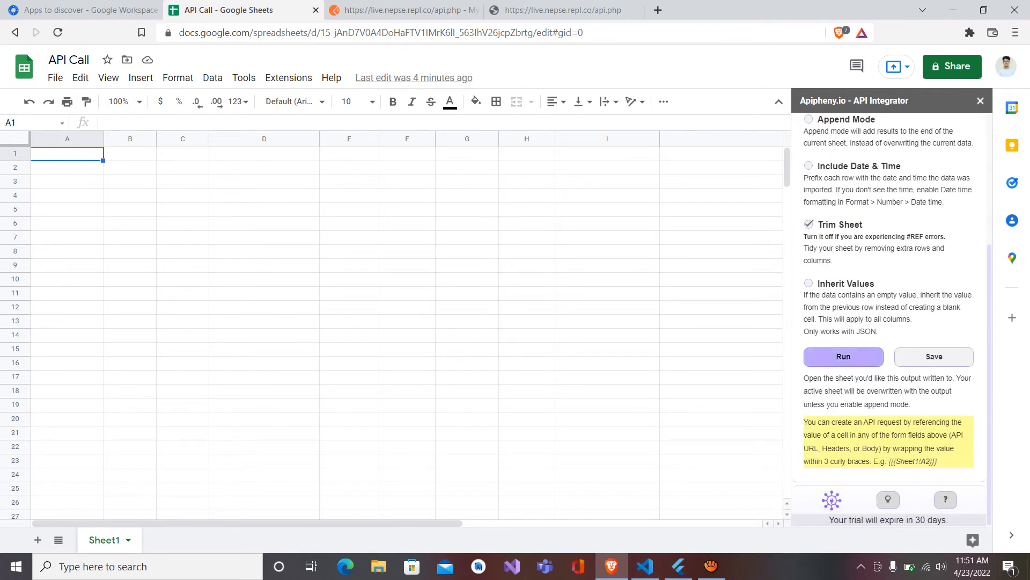
{"action": "left_click", "coordinate": [843, 357]}
{"action": "left_click", "coordinate": [895, 357]}
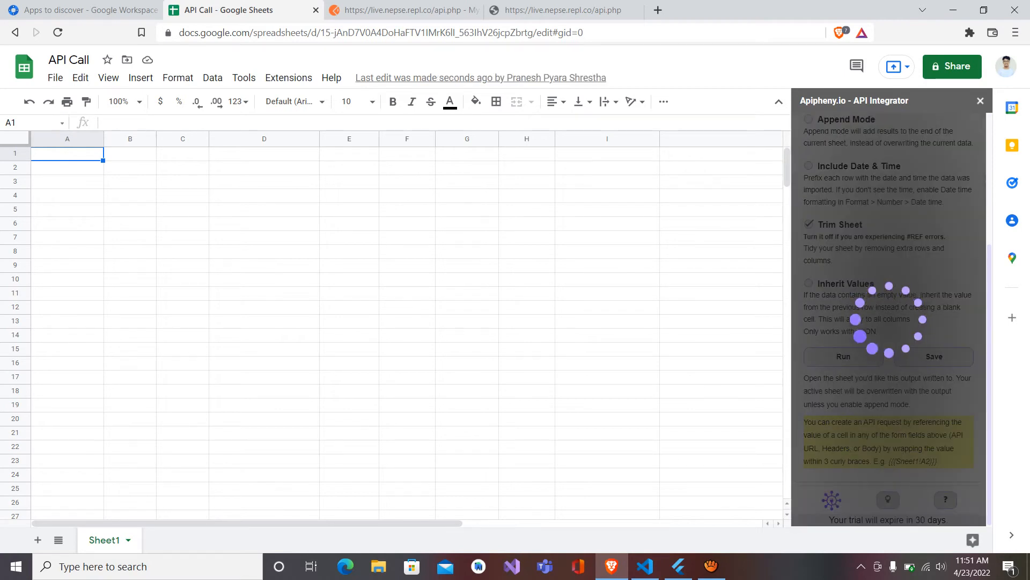
Step: Examine the imported stock rows and all live_data columns across the sheet
{"action": "scroll", "coordinate": [64, 196], "scroll_direction": "down", "scroll_amount": 3}
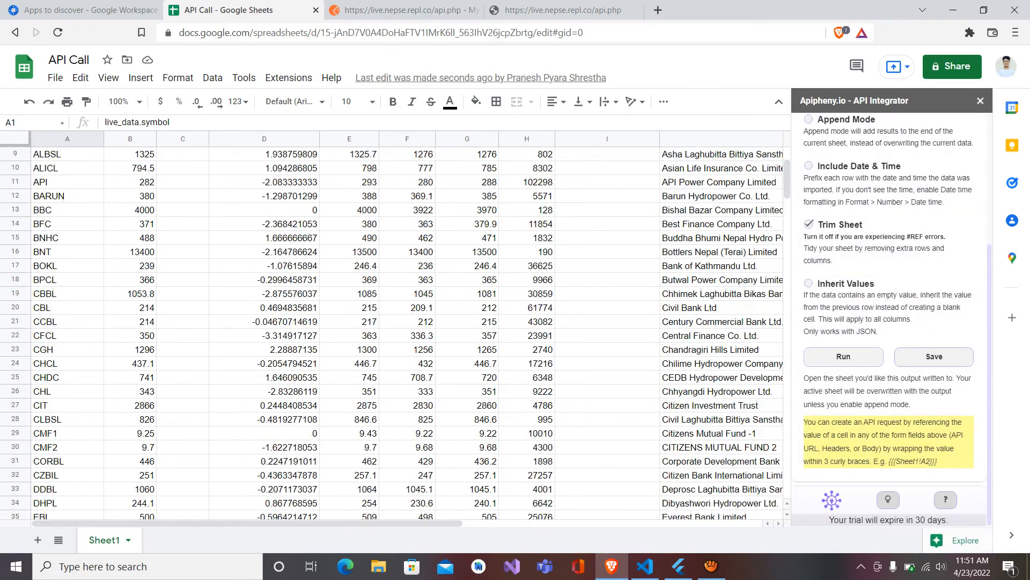
{"action": "scroll", "coordinate": [395, 333], "scroll_direction": "up", "scroll_amount": 3}
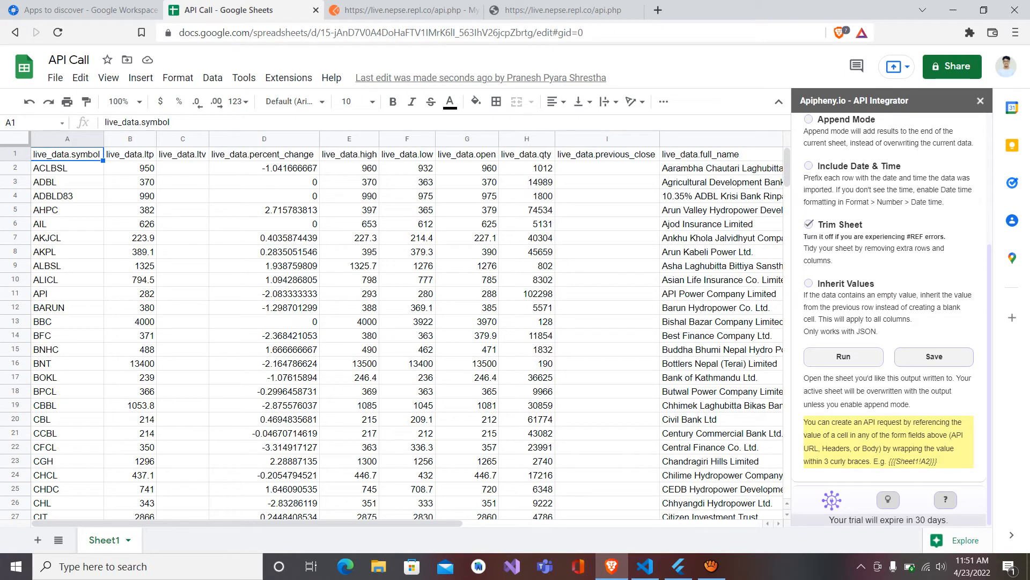
{"action": "scroll", "coordinate": [403, 322], "scroll_direction": "right", "scroll_amount": 5}
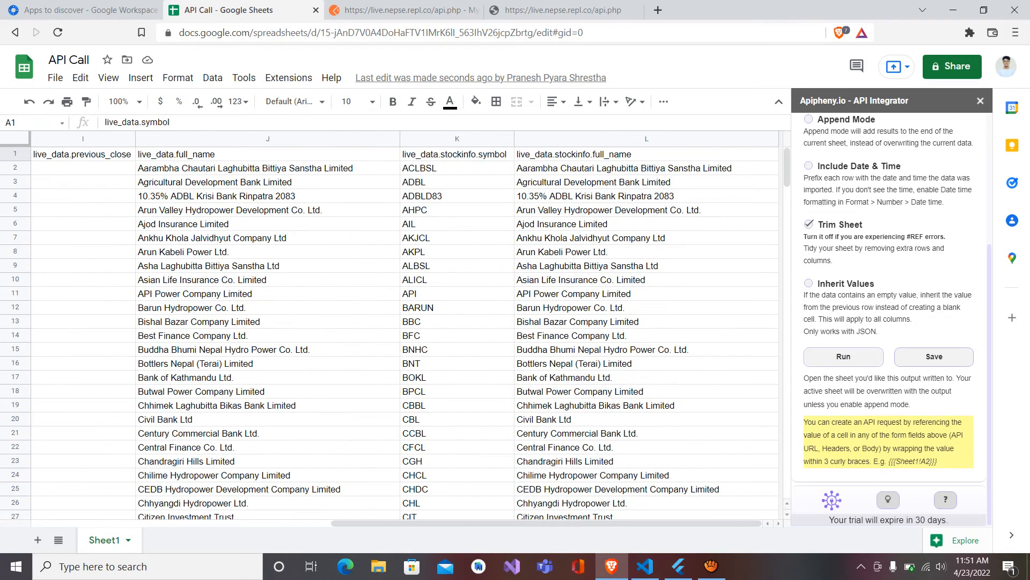
{"action": "scroll", "coordinate": [402, 322], "scroll_direction": "left", "scroll_amount": 5}
{"action": "scroll", "coordinate": [403, 322], "scroll_direction": "down", "scroll_amount": 20}
{"action": "scroll", "coordinate": [402, 322], "scroll_direction": "down", "scroll_amount": 9}
{"action": "scroll", "coordinate": [403, 322], "scroll_direction": "up", "scroll_amount": 10}
{"action": "scroll", "coordinate": [402, 322], "scroll_direction": "right", "scroll_amount": 5}
{"action": "scroll", "coordinate": [402, 322], "scroll_direction": "left", "scroll_amount": 5}
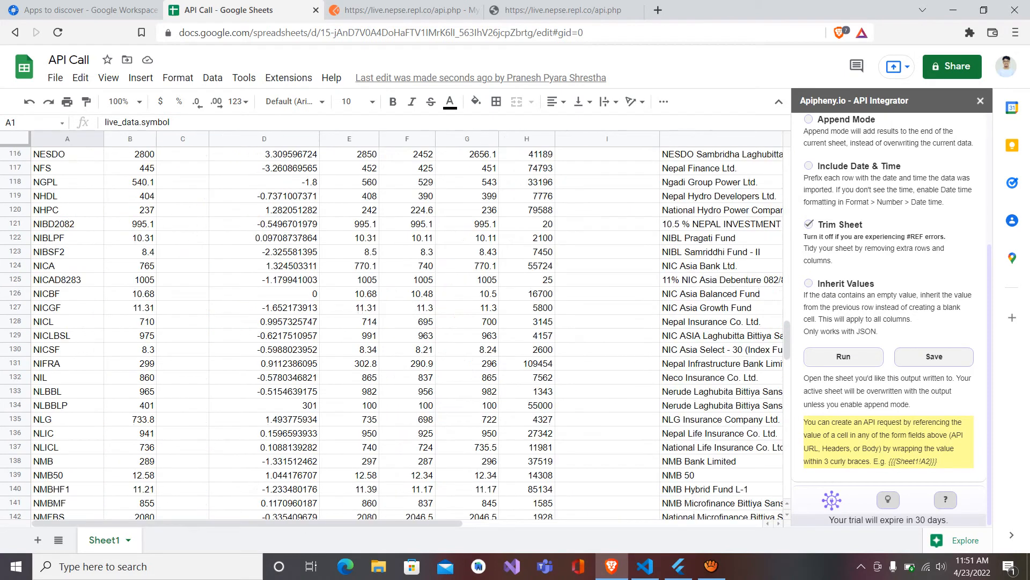
{"action": "scroll", "coordinate": [403, 322], "scroll_direction": "up", "scroll_amount": 2}
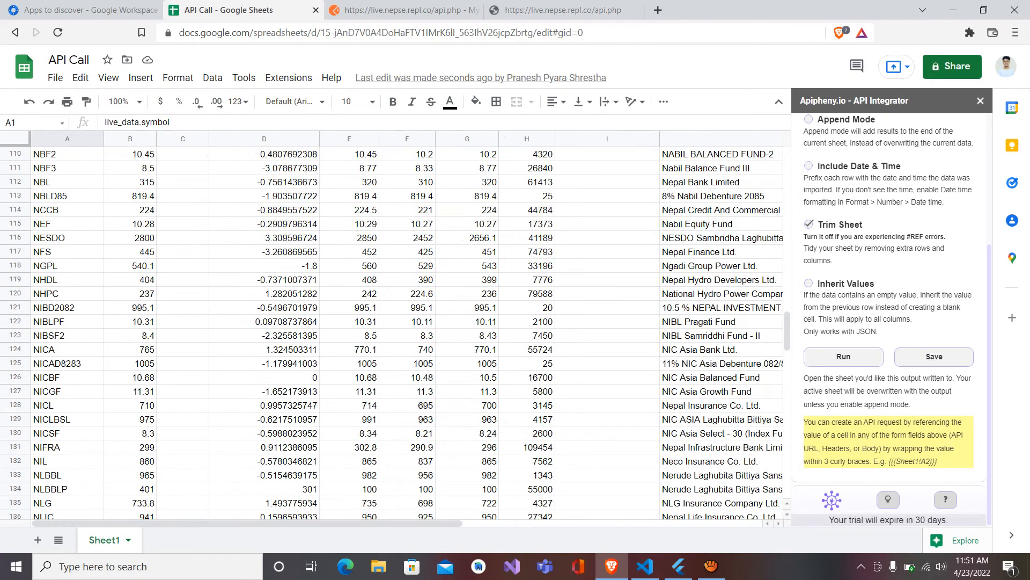
Step: Examine the NABIL row and the rest of the imported live_data rows and columns in Sheet1
{"action": "scroll", "coordinate": [403, 322], "scroll_direction": "up", "scroll_amount": 2}
{"action": "double_click", "coordinate": [67, 238]}
{"action": "left_click", "coordinate": [130, 238]}
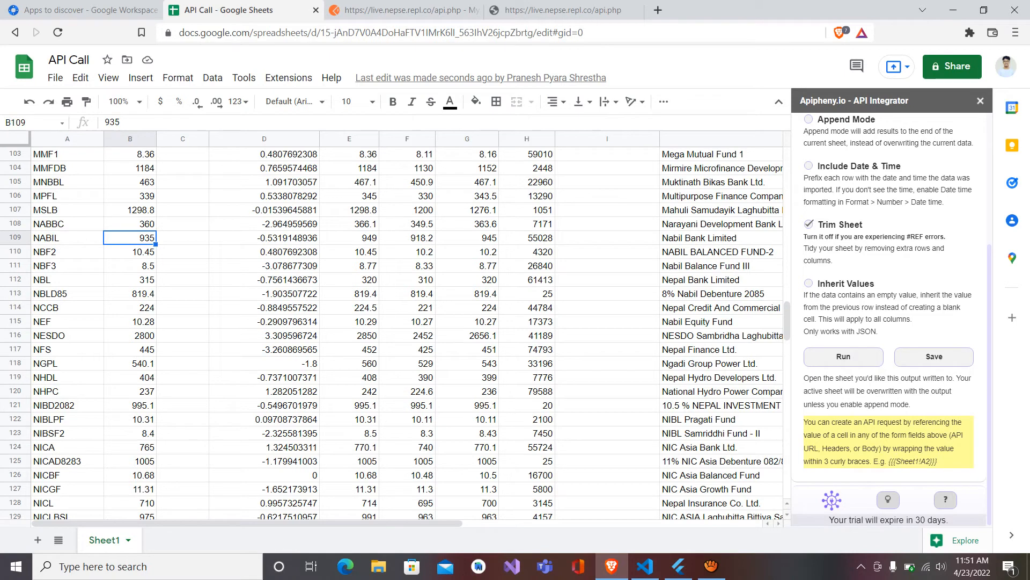
{"action": "scroll", "coordinate": [402, 322], "scroll_direction": "right", "scroll_amount": 3}
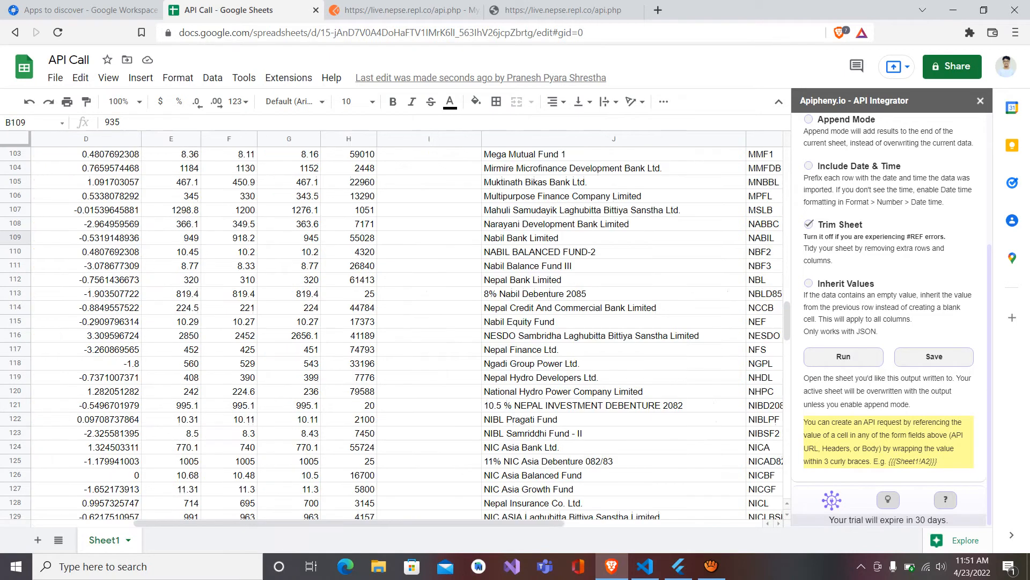
{"action": "scroll", "coordinate": [408, 327], "scroll_direction": "right", "scroll_amount": 5}
{"action": "scroll", "coordinate": [407, 327], "scroll_direction": "left", "scroll_amount": 10}
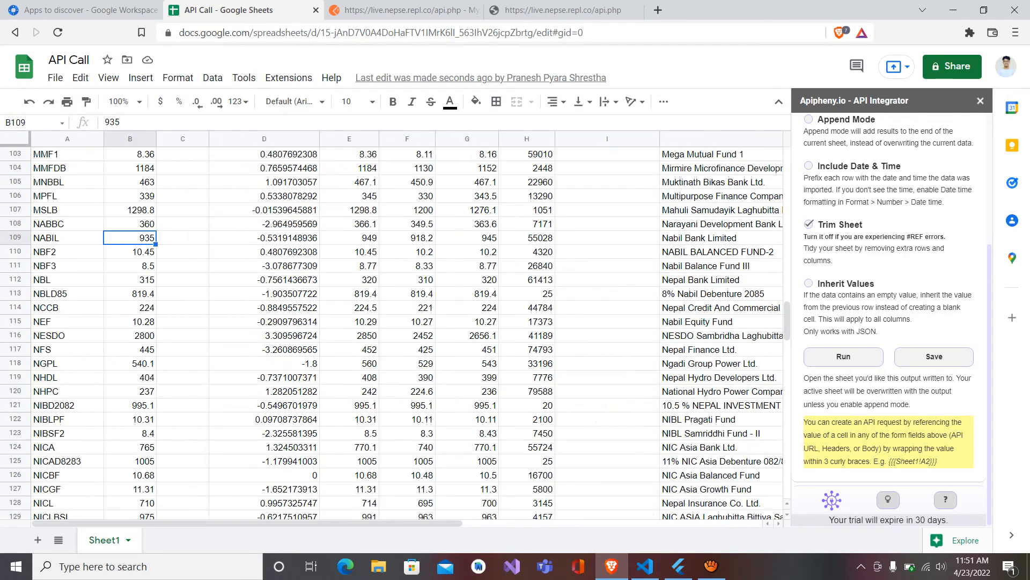
{"action": "scroll", "coordinate": [408, 328], "scroll_direction": "down", "scroll_amount": 20}
{"action": "scroll", "coordinate": [392, 322], "scroll_direction": "up", "scroll_amount": 20}
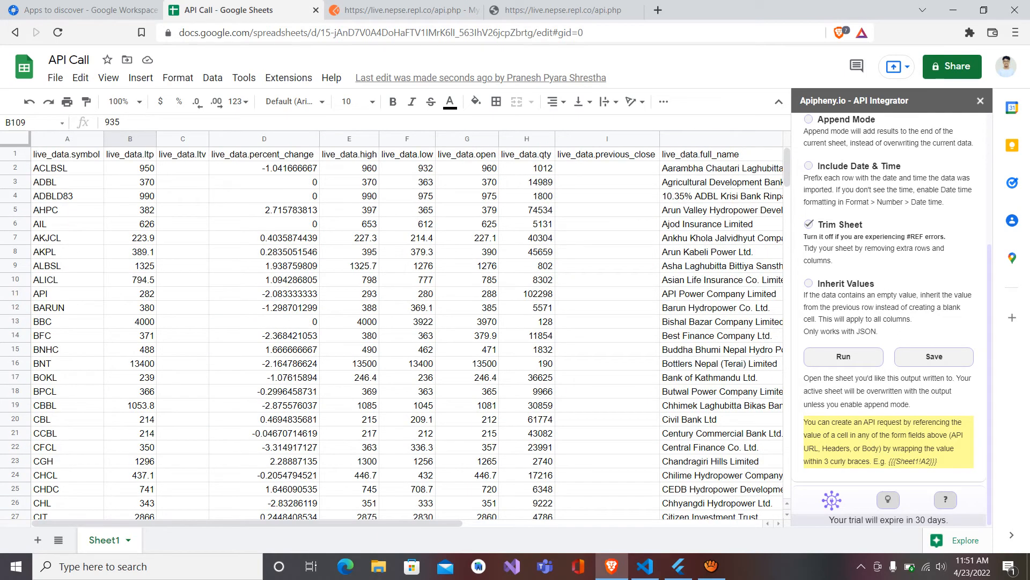
{"action": "left_click", "coordinate": [407, 322]}
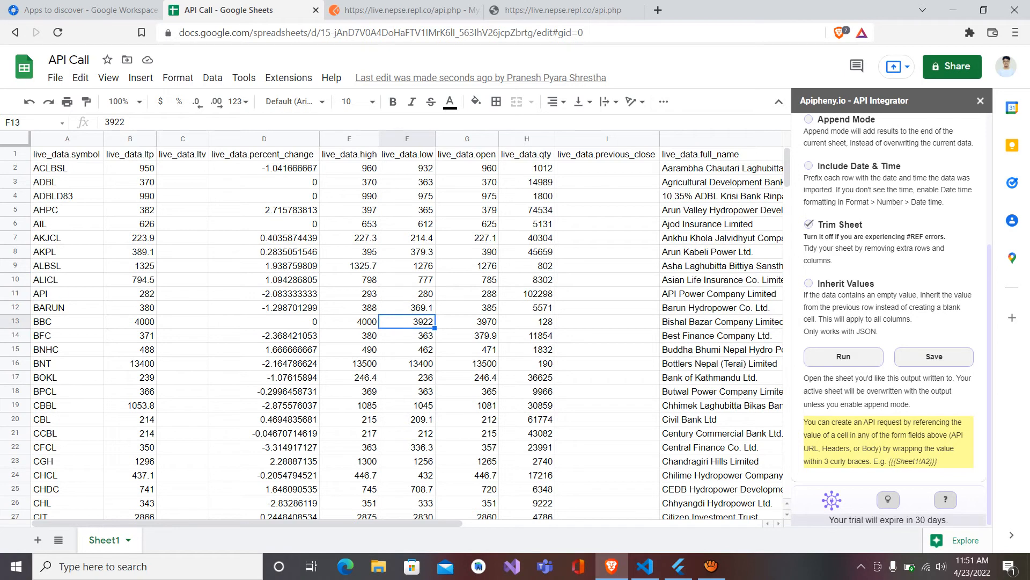
Step: Review the api.php JSON response in the browser and Postman, and compare it with the imported data in the API Call sheet
{"action": "left_click", "coordinate": [86, 10]}
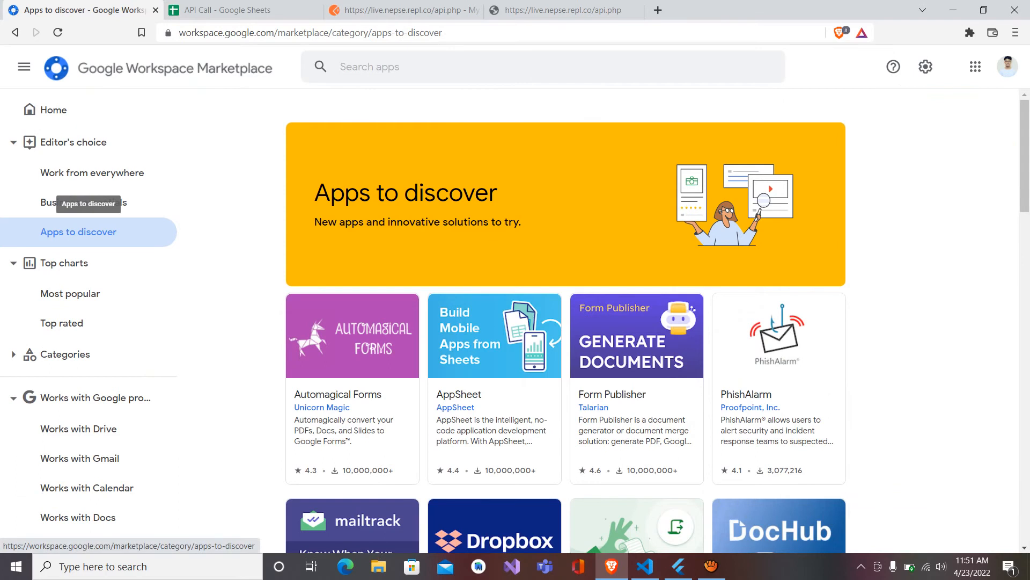
{"action": "left_click", "coordinate": [563, 10]}
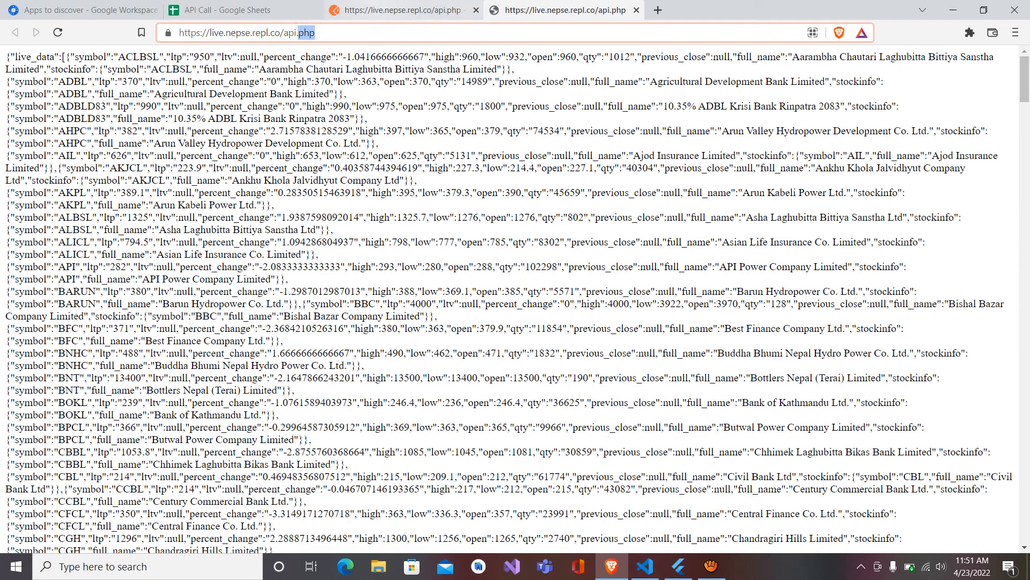
{"action": "left_click", "coordinate": [402, 9]}
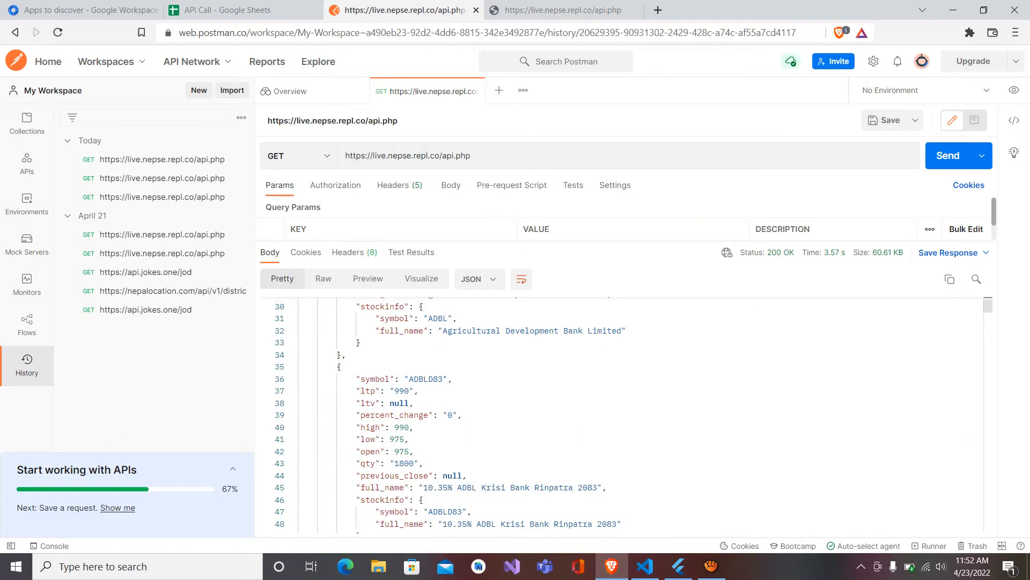
{"action": "scroll", "coordinate": [622, 416], "scroll_direction": "down", "scroll_amount": 11}
{"action": "scroll", "coordinate": [623, 416], "scroll_direction": "up", "scroll_amount": 12}
{"action": "scroll", "coordinate": [623, 416], "scroll_direction": "up", "scroll_amount": 5}
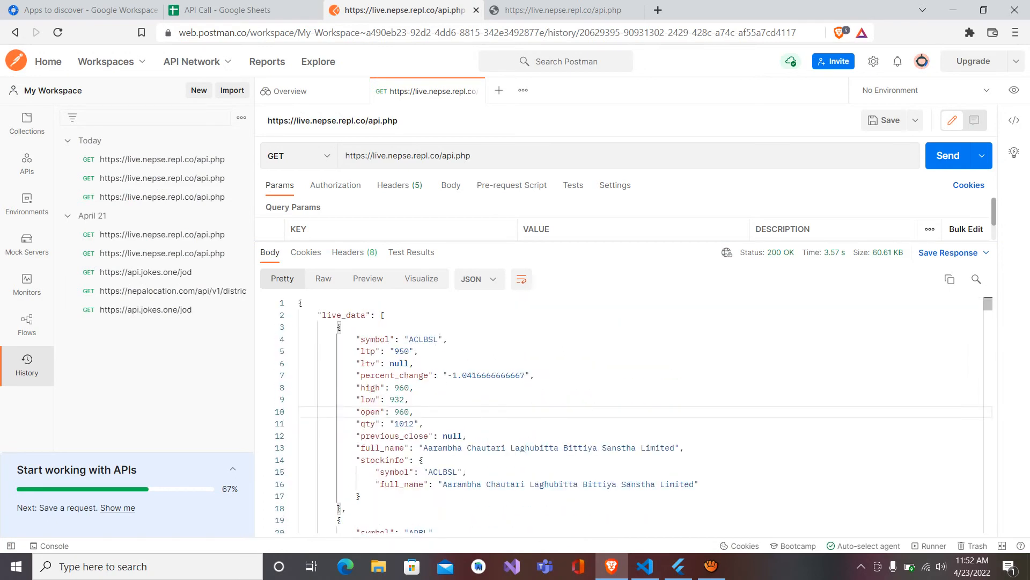
{"action": "scroll", "coordinate": [623, 416], "scroll_direction": "down", "scroll_amount": 10}
{"action": "scroll", "coordinate": [623, 416], "scroll_direction": "up", "scroll_amount": 6}
{"action": "scroll", "coordinate": [622, 416], "scroll_direction": "down", "scroll_amount": 14}
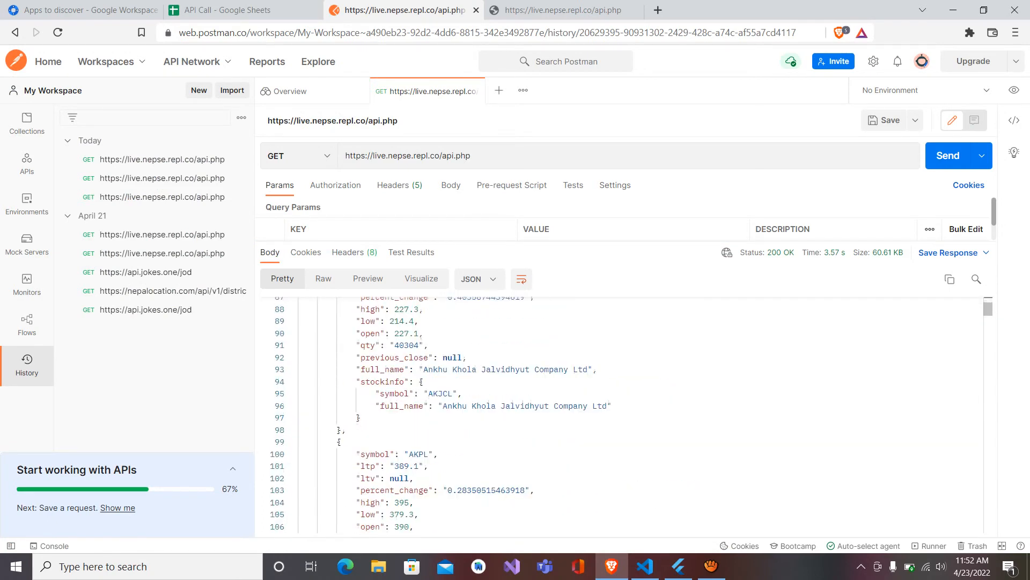
{"action": "key", "text": "ctrl+shift+Tab"}
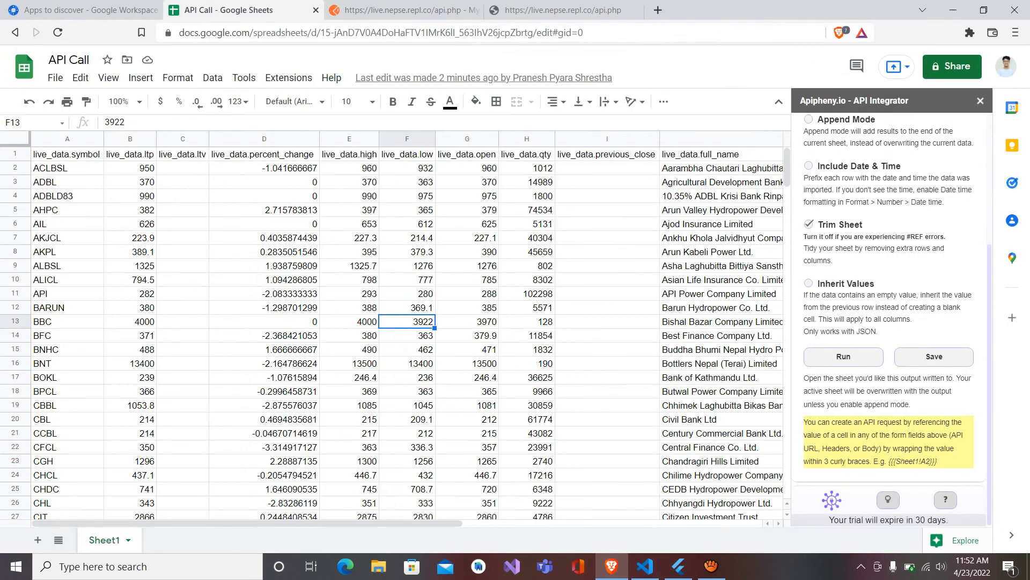
{"action": "left_click", "coordinate": [264, 307]}
{"action": "scroll", "coordinate": [408, 332], "scroll_direction": "right", "scroll_amount": 2}
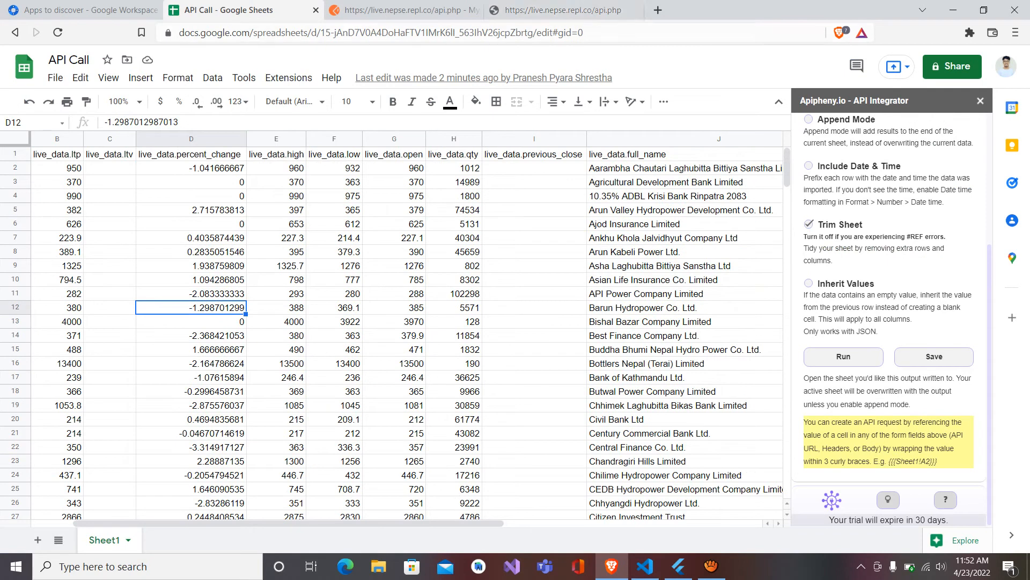
Step: Open the nepse-test.vercel.app site in a new browser tab
{"action": "left_click", "coordinate": [658, 10]}
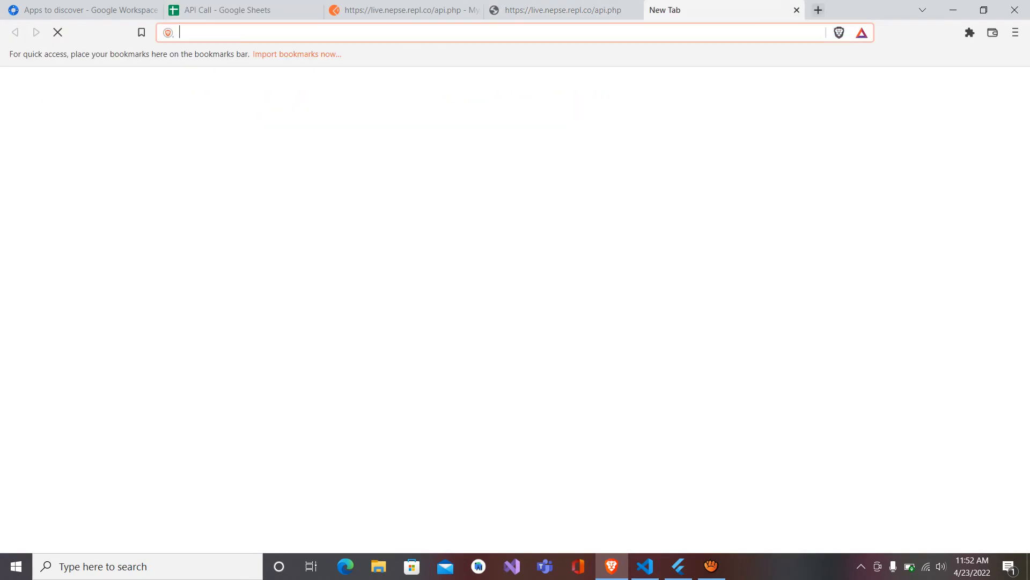
{"action": "type", "text": "ne"}
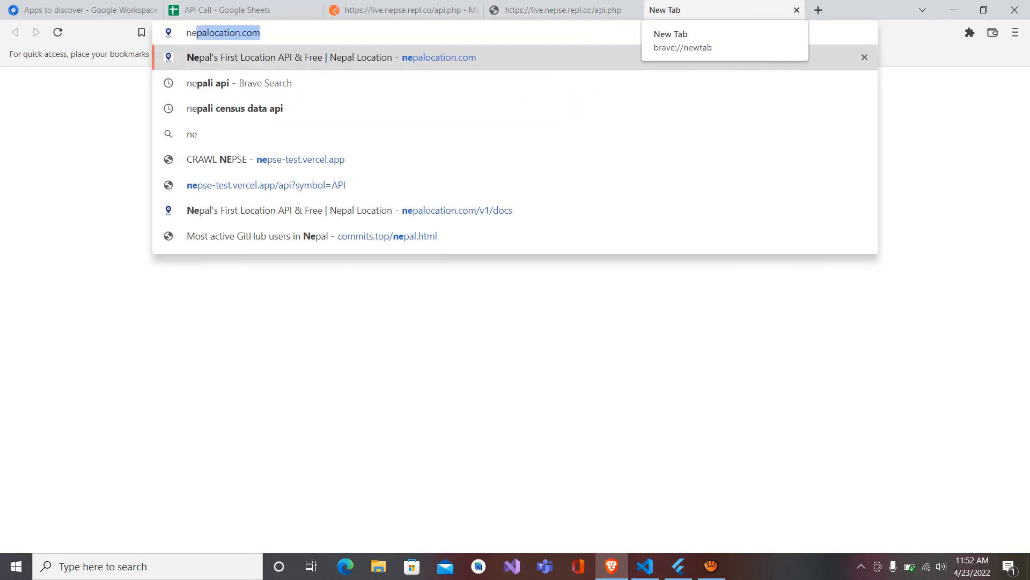
{"action": "type", "text": "ps"}
{"action": "key", "text": "Return"}
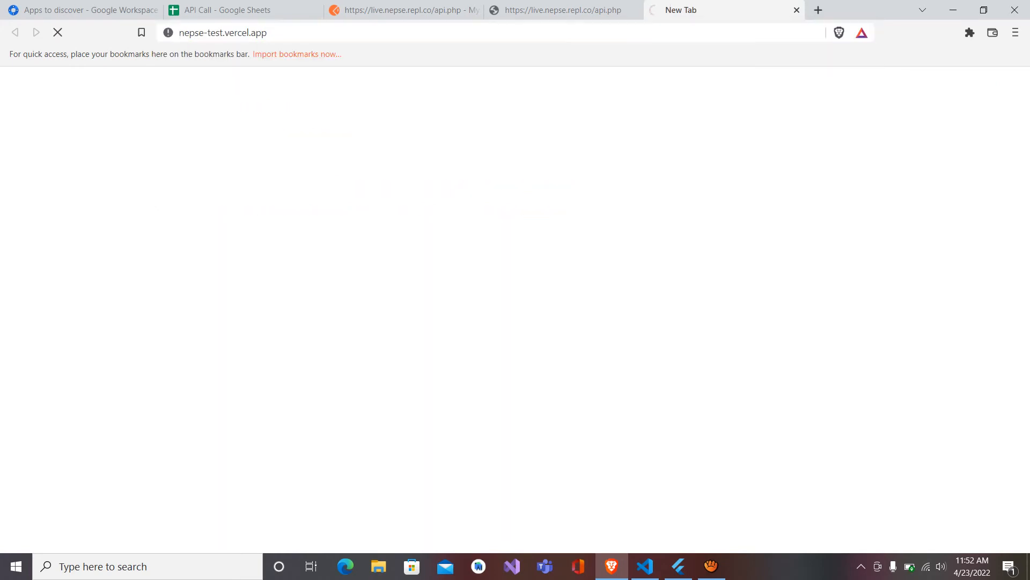
Step: Append the site's /api?symbol= path with the stock symbol NIFRA to the address and load it
{"action": "key", "text": "ctrl+l"}
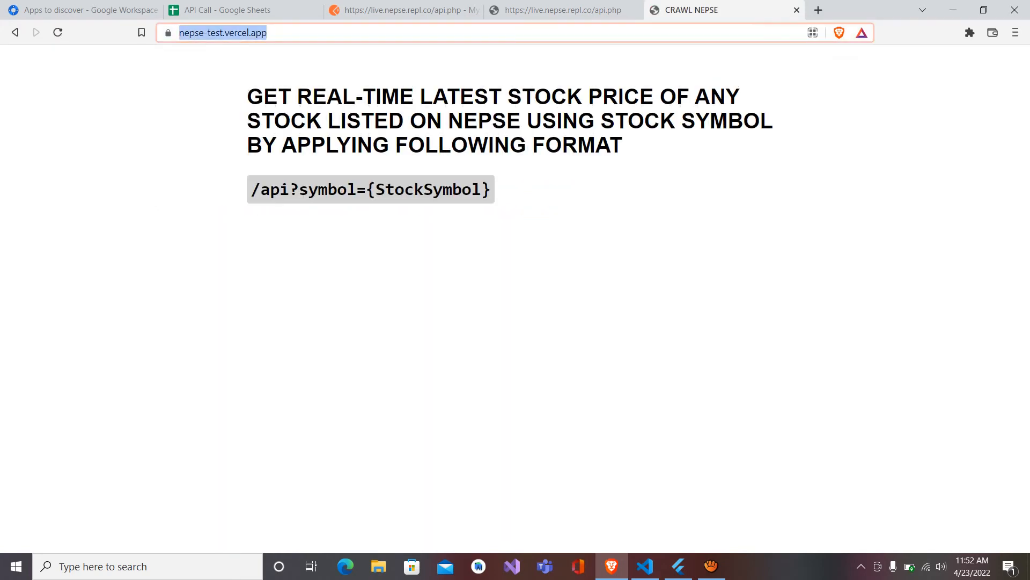
{"action": "left_click", "coordinate": [298, 33]}
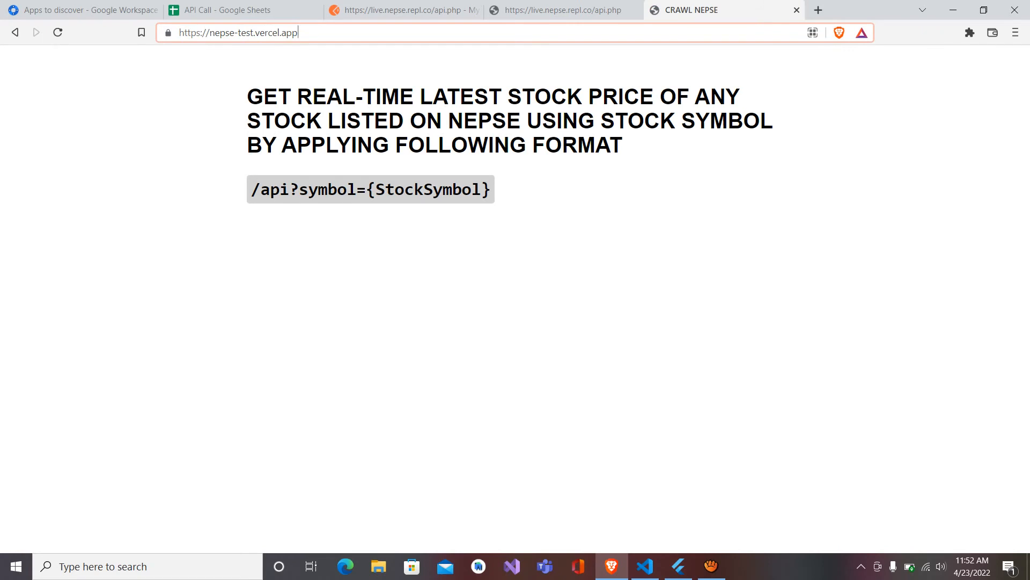
{"action": "left_click_drag", "start_coordinate": [251, 189], "coordinate": [367, 189]}
{"action": "key", "text": "ctrl+c"}
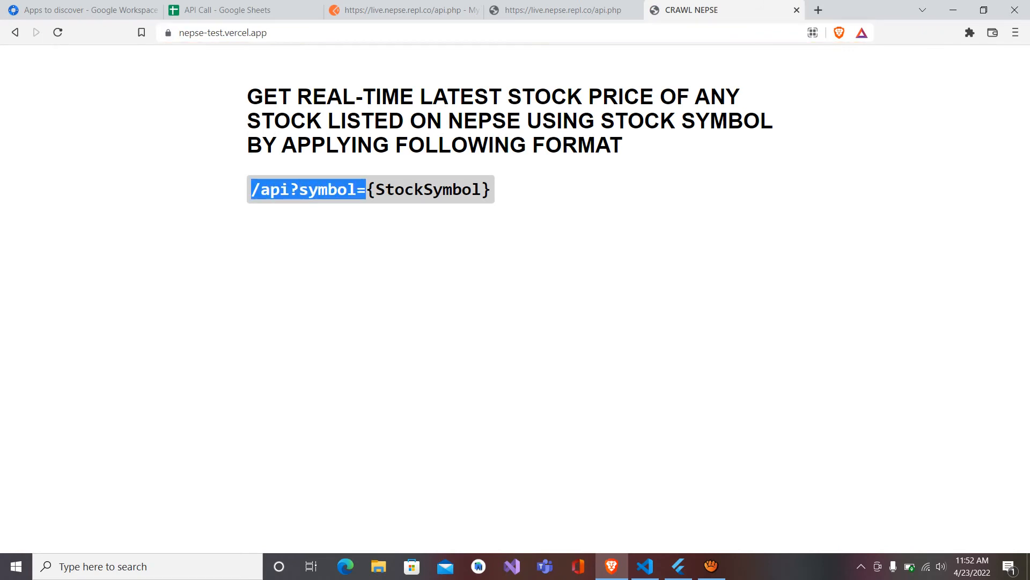
{"action": "left_click", "coordinate": [298, 32]}
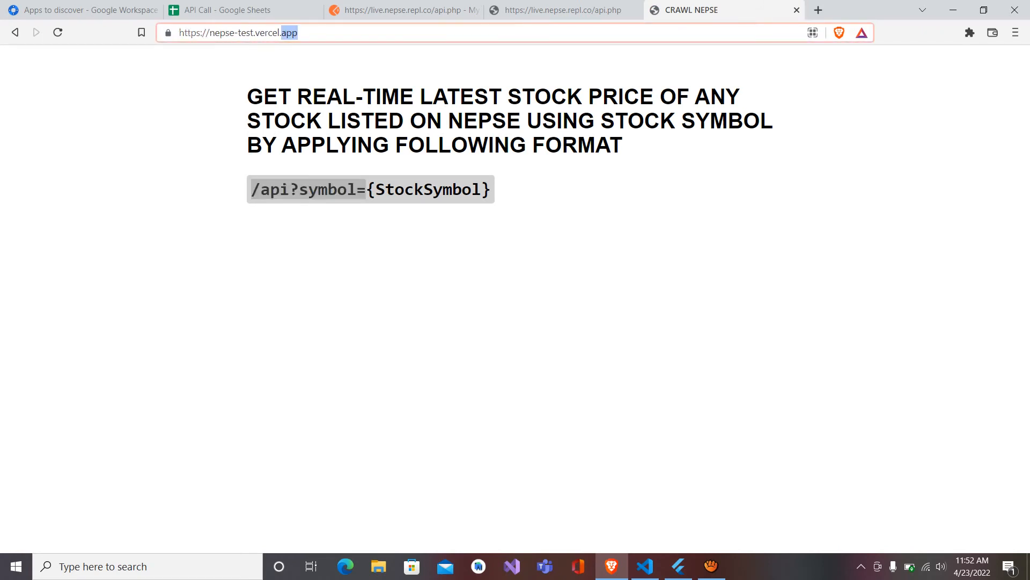
{"action": "left_click", "coordinate": [299, 33]}
{"action": "key", "text": "ctrl+v"}
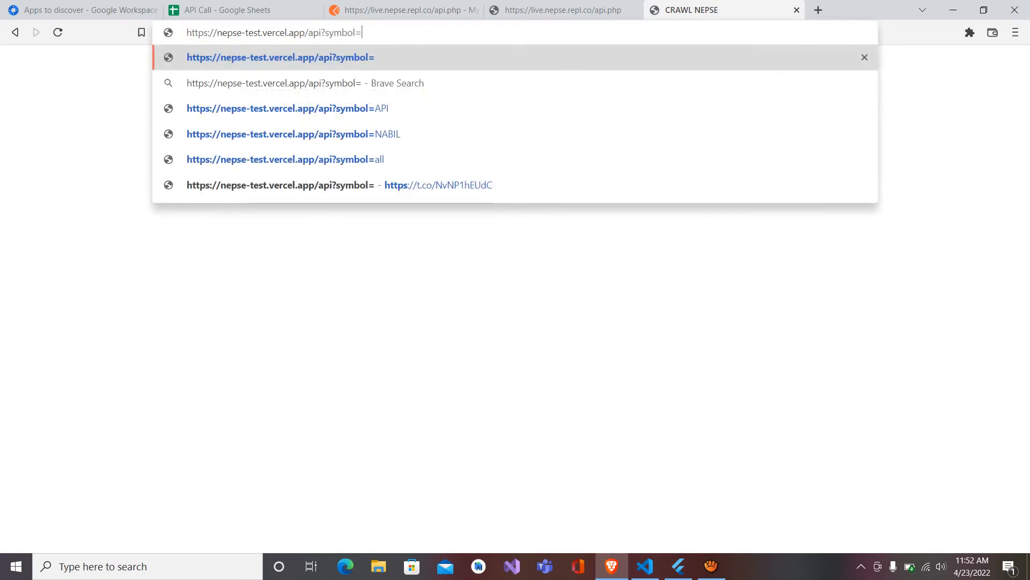
{"action": "type", "text": "NIFRA"}
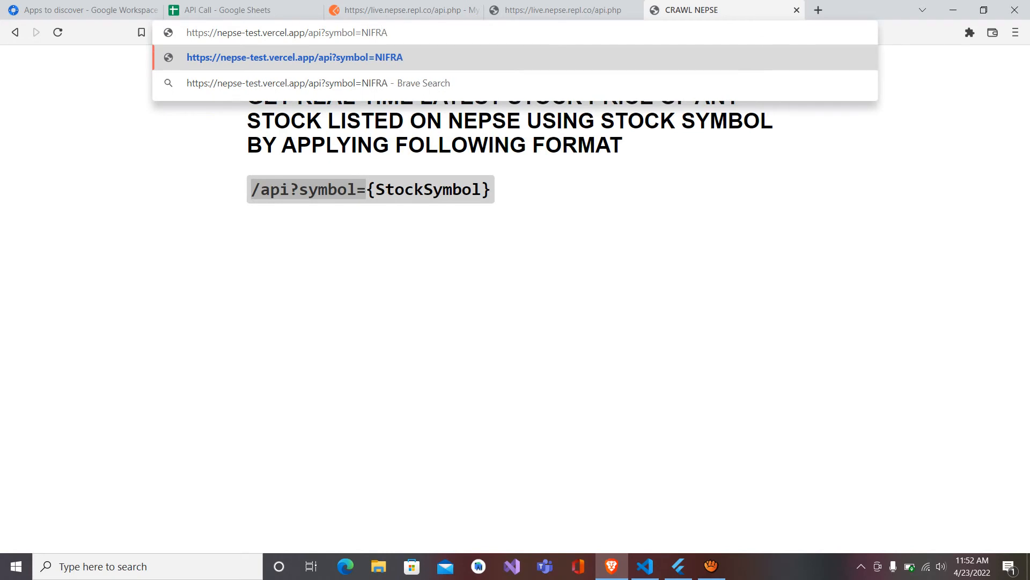
{"action": "key", "text": "Return"}
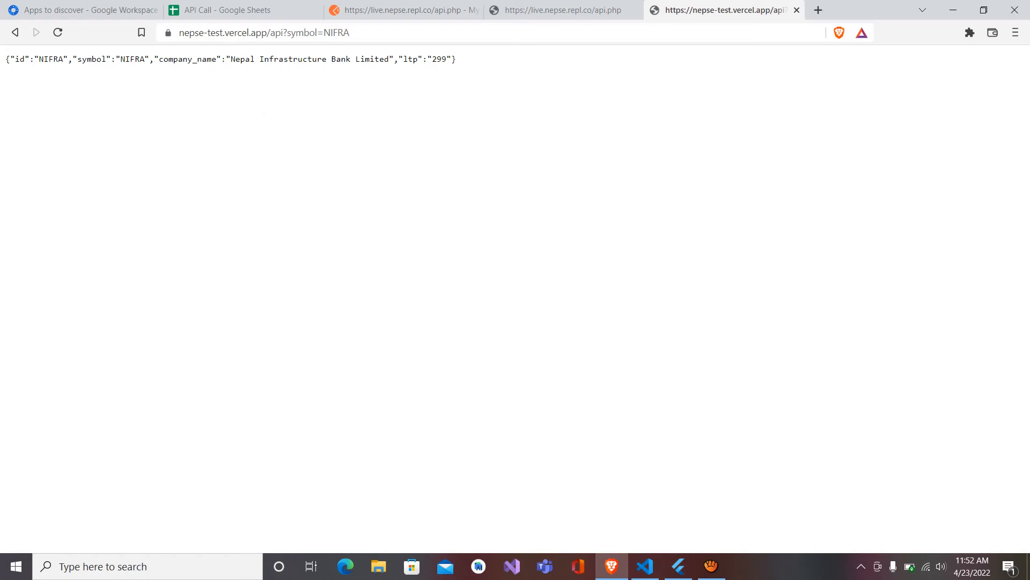
Step: Copy the NIFRA request URL and send it as a GET request in Postman, replacing the existing request URL
{"action": "double_click", "coordinate": [338, 33]}
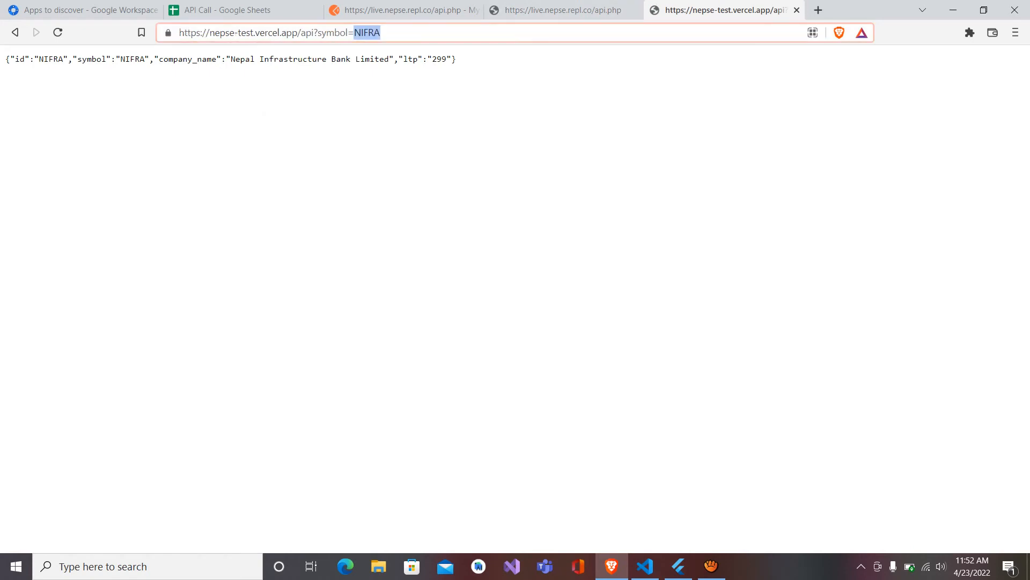
{"action": "key", "text": "ctrl+a"}
{"action": "key", "text": "ctrl+c"}
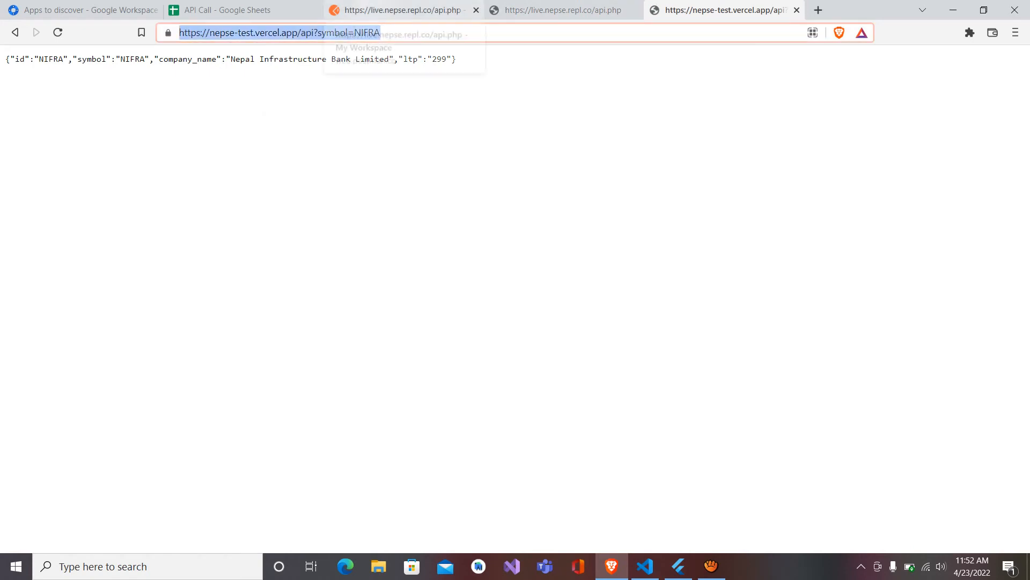
{"action": "left_click", "coordinate": [397, 10]}
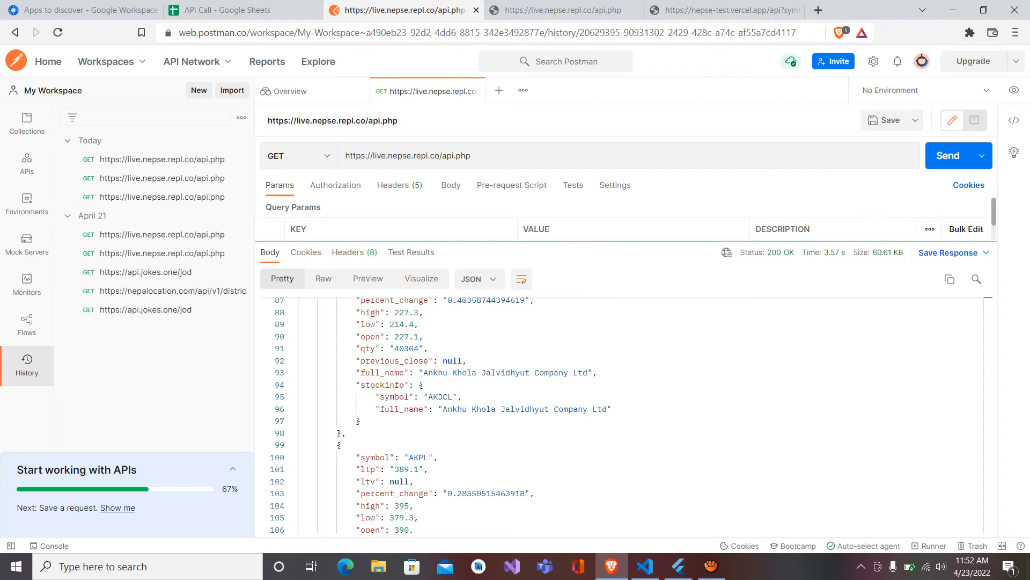
{"action": "left_click", "coordinate": [629, 156]}
{"action": "key", "text": "ctrl+a"}
{"action": "key", "text": "BackSpace"}
{"action": "key", "text": "ctrl+v"}
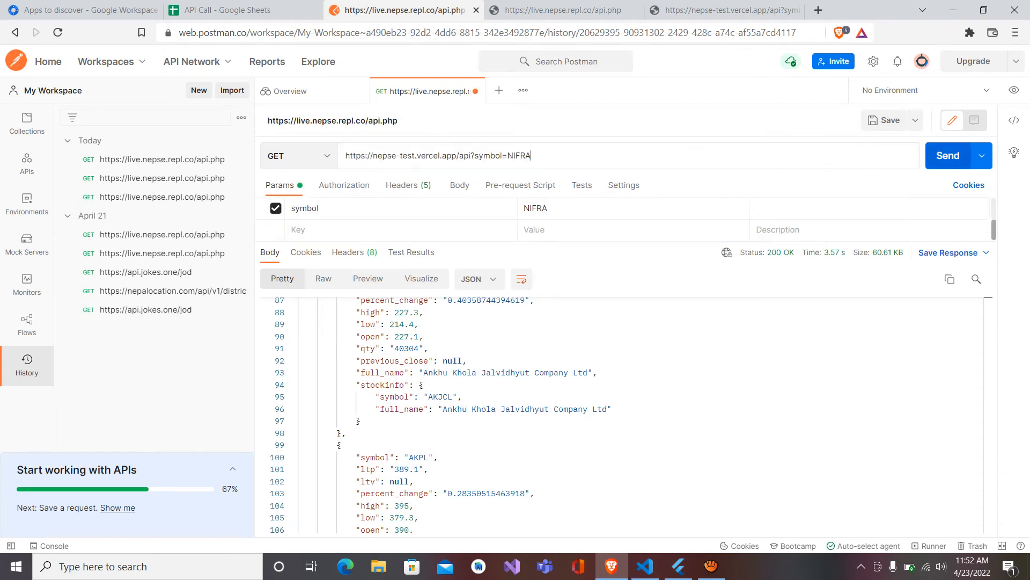
{"action": "left_click", "coordinate": [949, 156]}
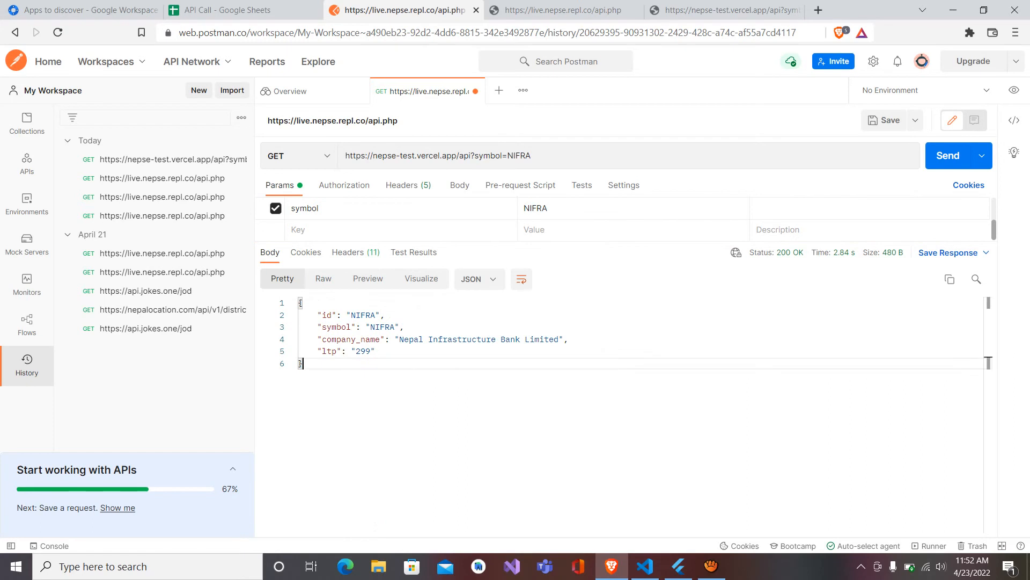
{"action": "key", "text": "ctrl+a"}
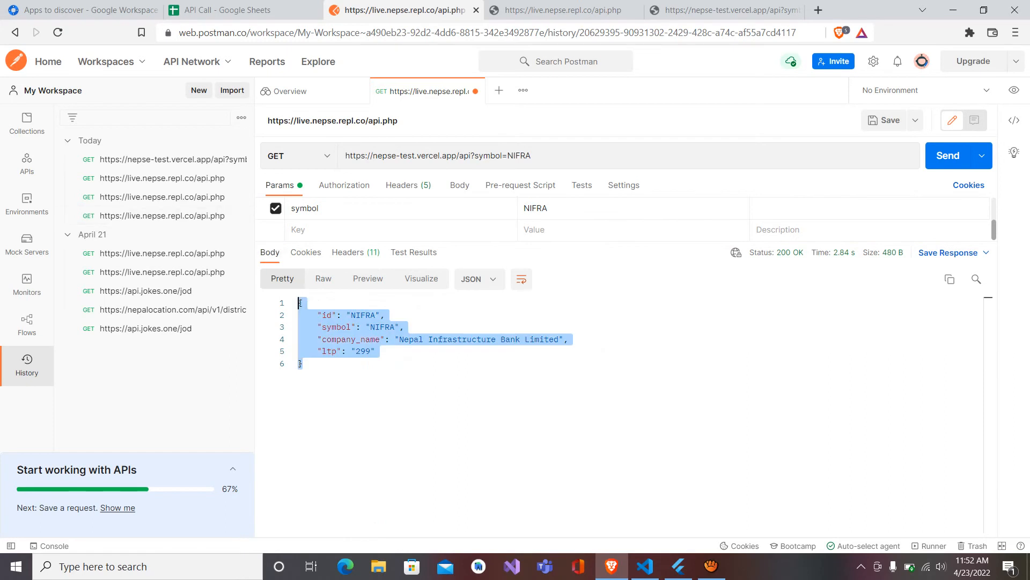
{"action": "left_click", "coordinate": [304, 364]}
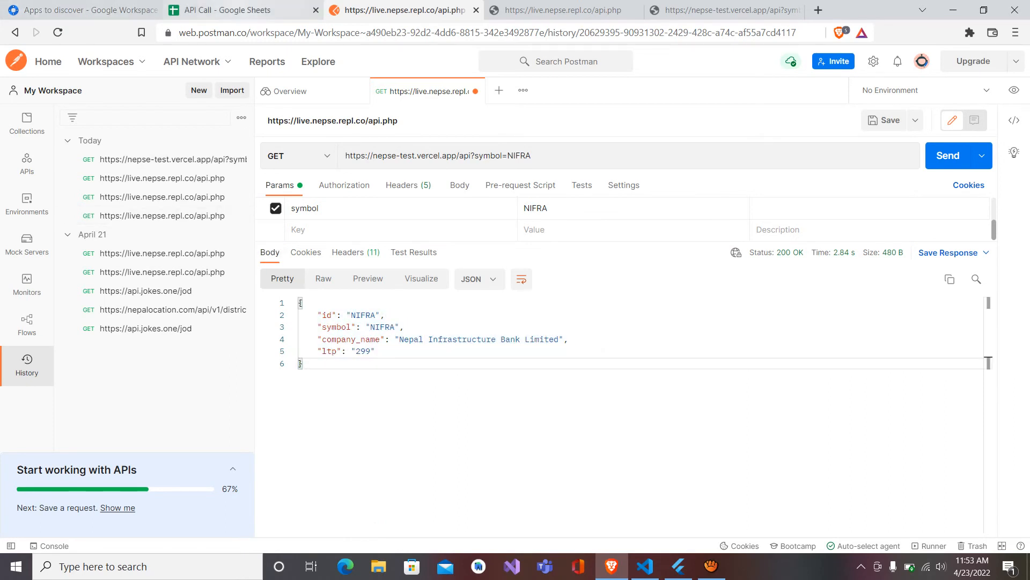
{"action": "left_click", "coordinate": [226, 10]}
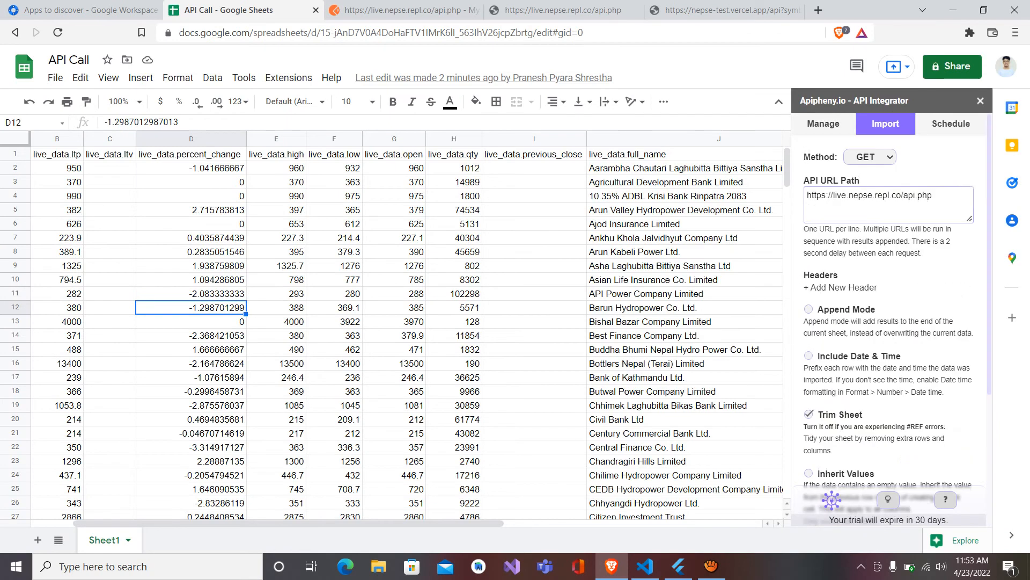
{"action": "left_click", "coordinate": [889, 204]}
{"action": "key", "text": "ctrl+a"}
{"action": "key", "text": "BackSpace"}
{"action": "key", "text": "ctrl+v"}
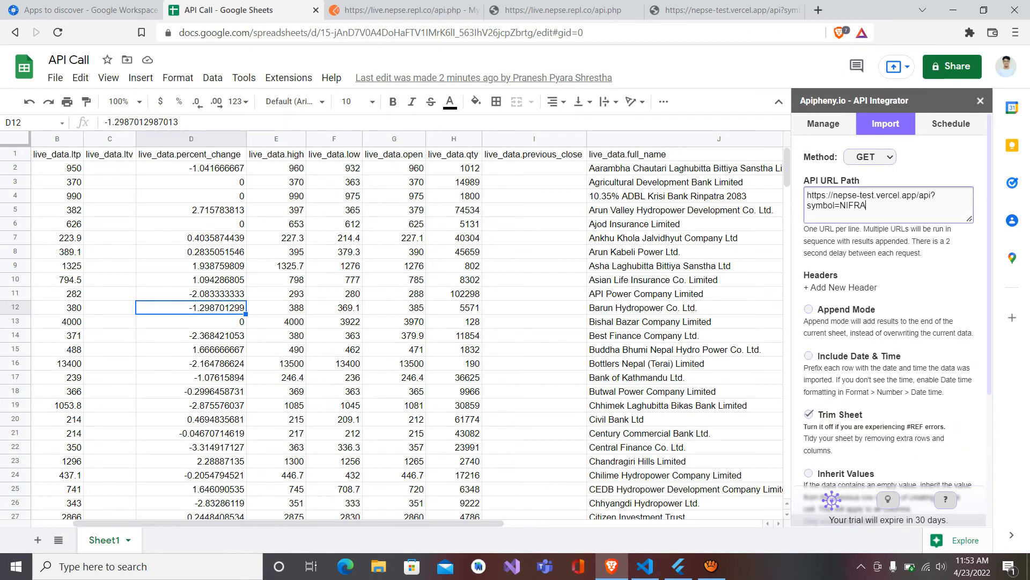
Step: Run the NIFRA import into Sheet1 with Trim Sheet enabled
{"action": "scroll", "coordinate": [891, 322], "scroll_direction": "down", "scroll_amount": 4}
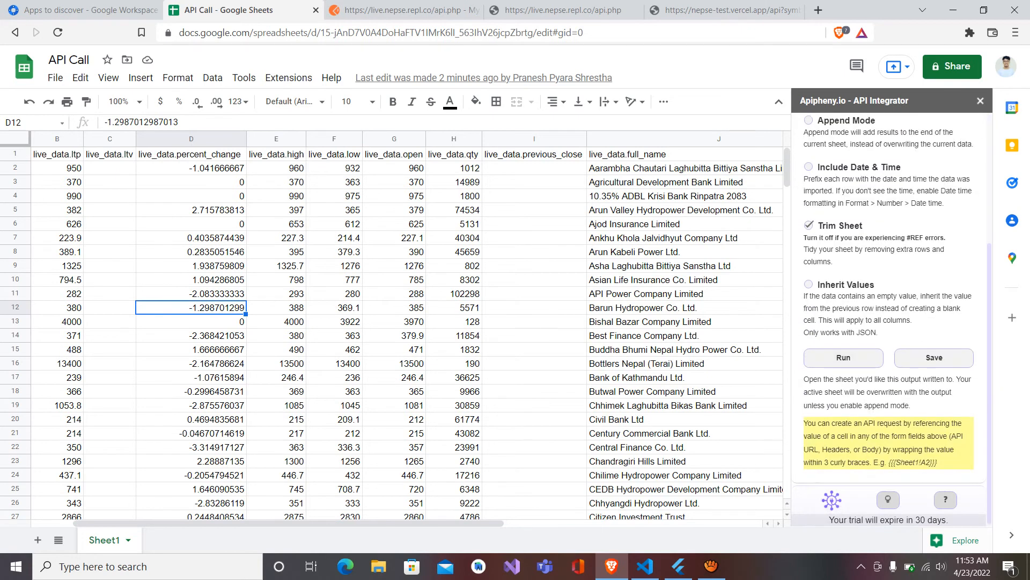
{"action": "left_click", "coordinate": [843, 357]}
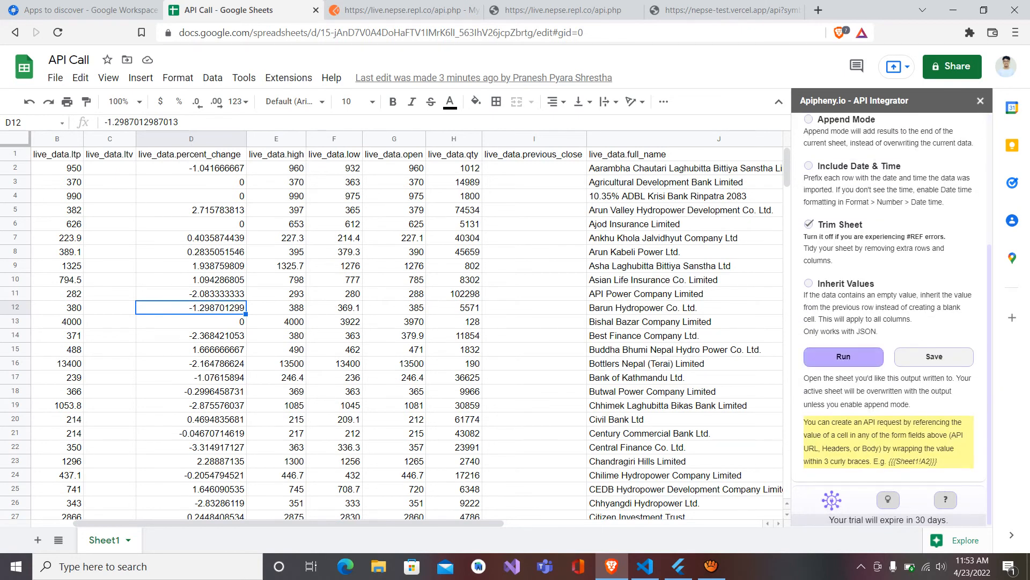
{"action": "left_click", "coordinate": [896, 357]}
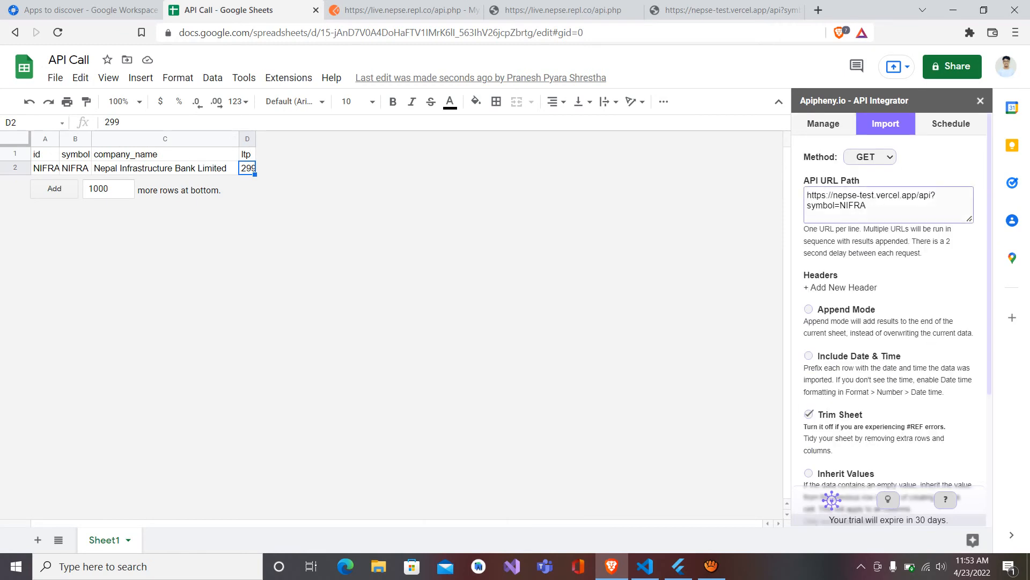
Step: Change the stock symbol in Apipheny's API URL path from NIFRA to MBJC
{"action": "left_click", "coordinate": [876, 206]}
{"action": "key", "text": "BackSpace"}
{"action": "key", "text": "BackSpace"}
{"action": "key", "text": "BackSpace"}
{"action": "key", "text": "BackSpace"}
{"action": "key", "text": "BackSpace"}
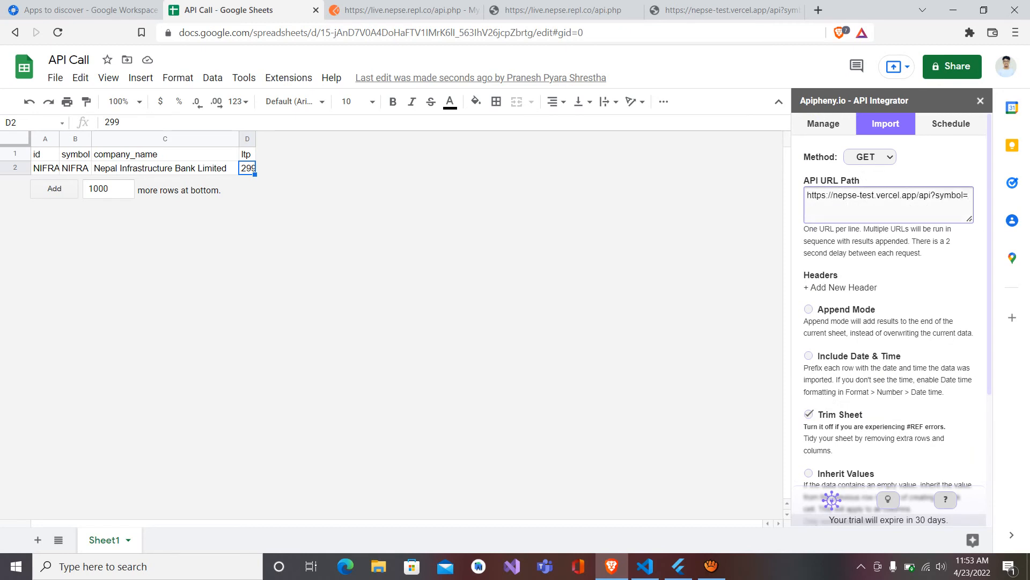
{"action": "type", "text": "MBJC"}
Step: Run the MBJC import into Sheet1, overwriting the existing data
{"action": "scroll", "coordinate": [889, 322], "scroll_direction": "down", "scroll_amount": 4}
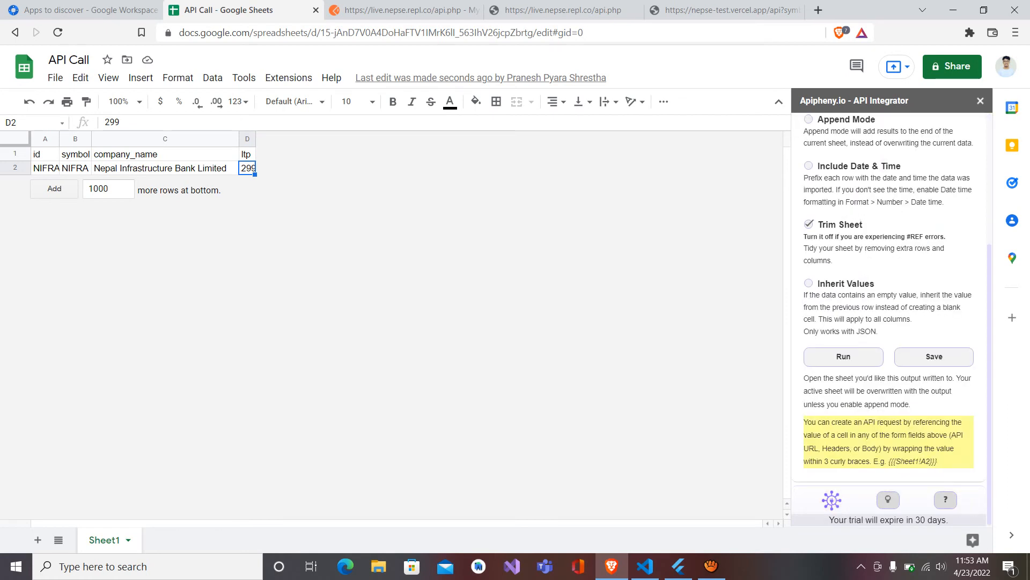
{"action": "left_click", "coordinate": [843, 358]}
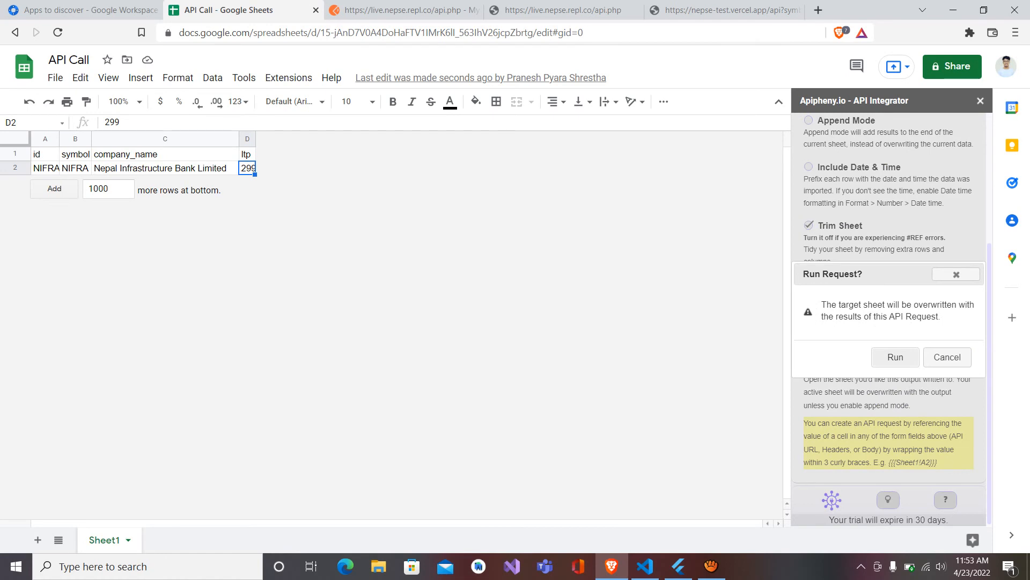
{"action": "left_click", "coordinate": [895, 357]}
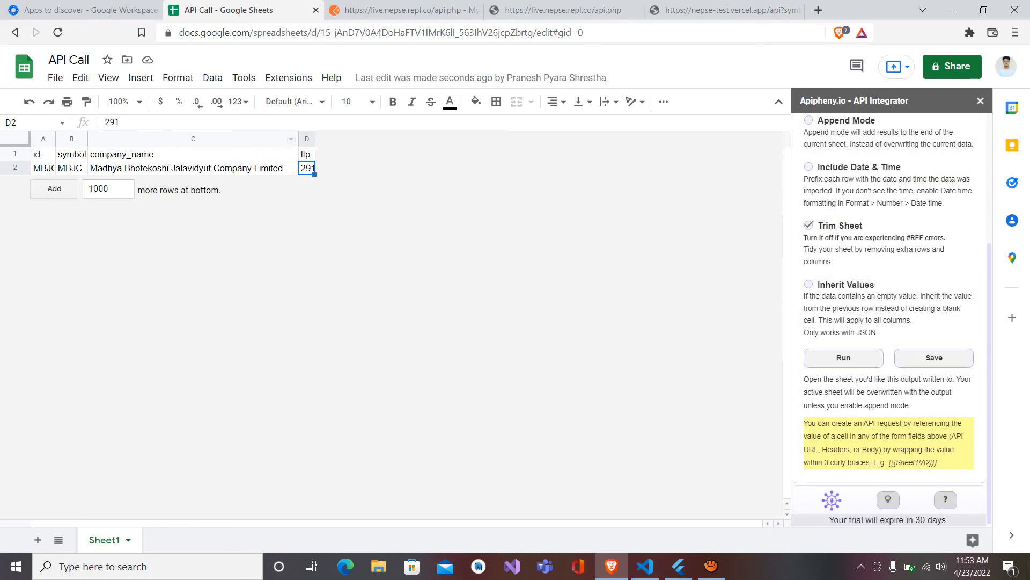
Step: Replace the symbol at the end of the API URL path with NABIL
{"action": "scroll", "coordinate": [859, 172], "scroll_direction": "up", "scroll_amount": 4}
{"action": "left_click", "coordinate": [873, 206]}
{"action": "key", "text": "BackSpace"}
{"action": "key", "text": "BackSpace"}
{"action": "key", "text": "BackSpace"}
{"action": "key", "text": "BackSpace"}
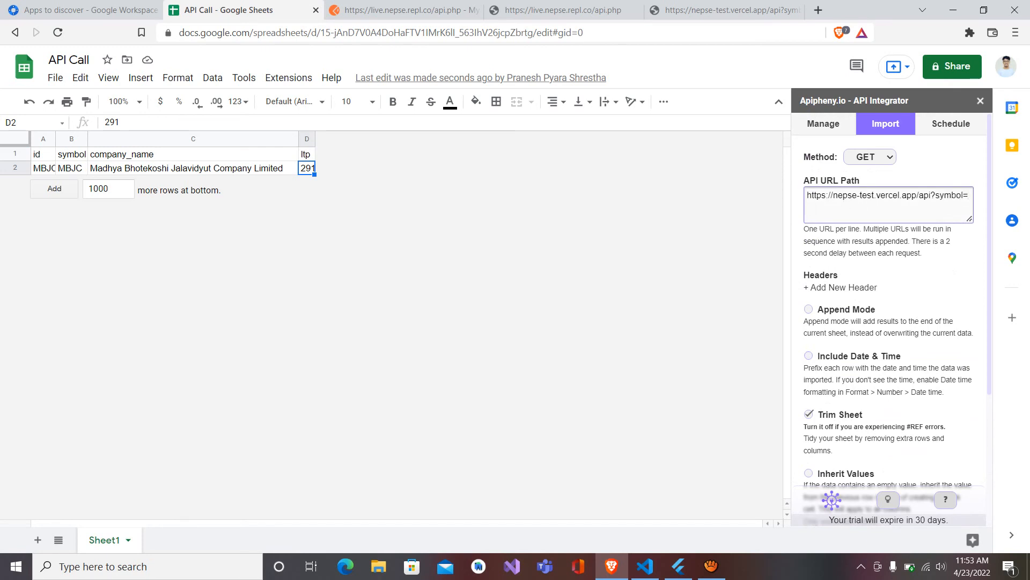
{"action": "type", "text": "NABIL"}
Step: Run the NABIL request, accept overwriting Sheet1, and select cell A1
{"action": "scroll", "coordinate": [888, 311], "scroll_direction": "down", "scroll_amount": 2}
{"action": "scroll", "coordinate": [889, 311], "scroll_direction": "down", "scroll_amount": 1}
{"action": "left_click", "coordinate": [844, 357]}
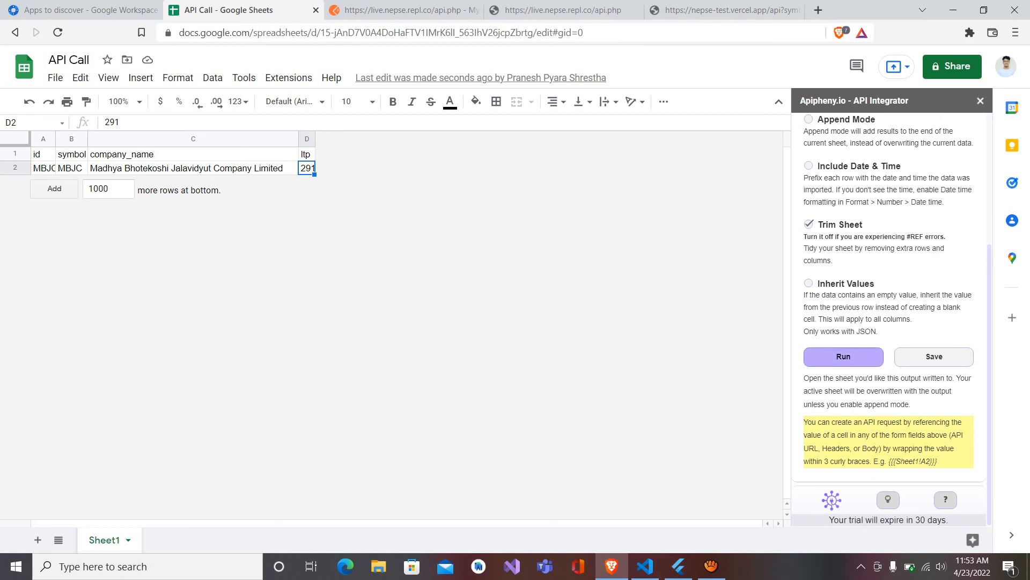
{"action": "left_click", "coordinate": [895, 357]}
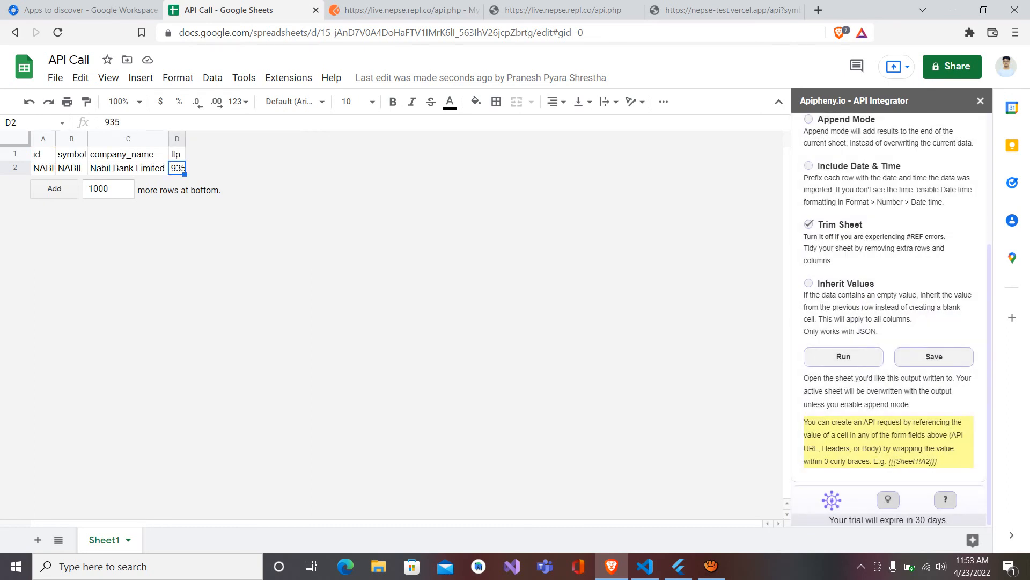
{"action": "left_click", "coordinate": [43, 154]}
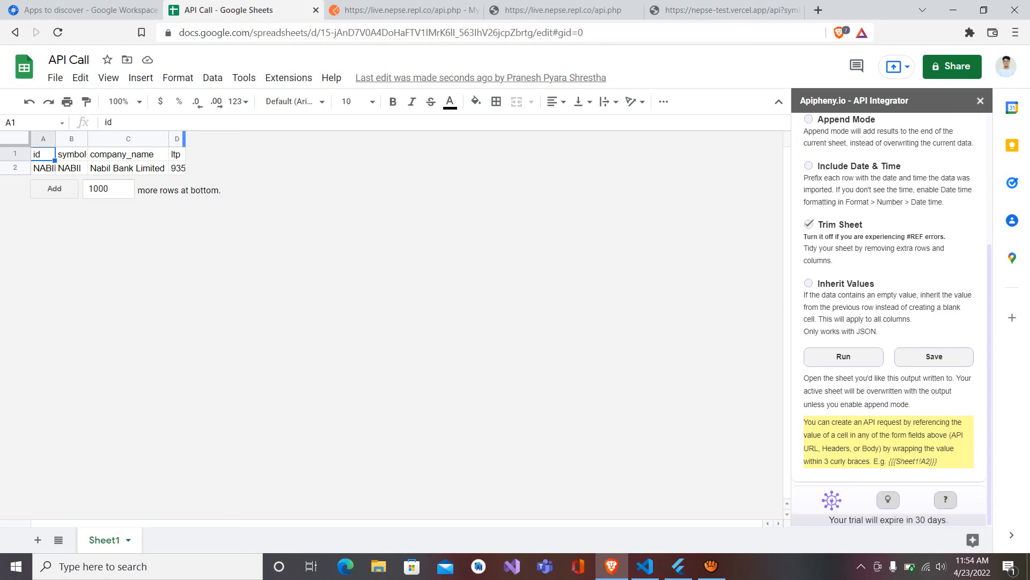
Step: Review the NIFRA response, the full live.nepse.repl.co/api.php stock list, the Postman request and the Workspace Marketplace page
{"action": "left_click", "coordinate": [719, 9]}
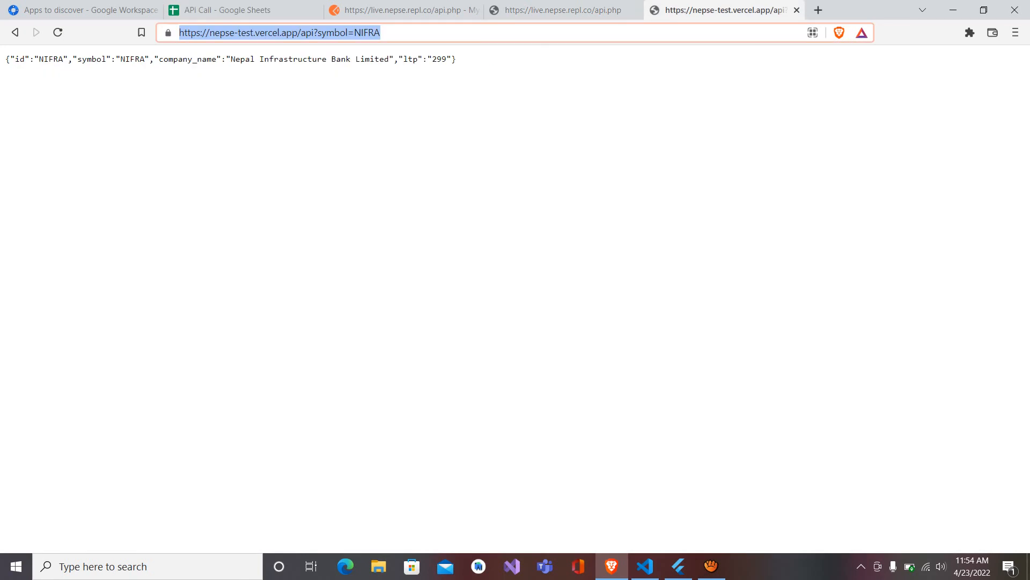
{"action": "left_click", "coordinate": [515, 188]}
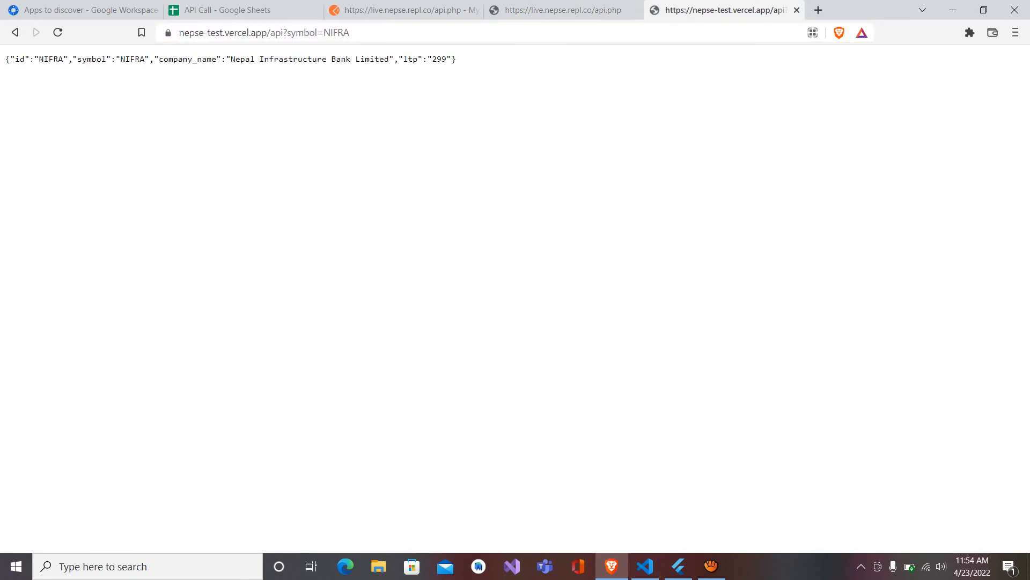
{"action": "key", "text": "ctrl+a"}
{"action": "left_click", "coordinate": [564, 9]}
{"action": "scroll", "coordinate": [510, 298], "scroll_direction": "down", "scroll_amount": 20}
{"action": "scroll", "coordinate": [509, 298], "scroll_direction": "up", "scroll_amount": 20}
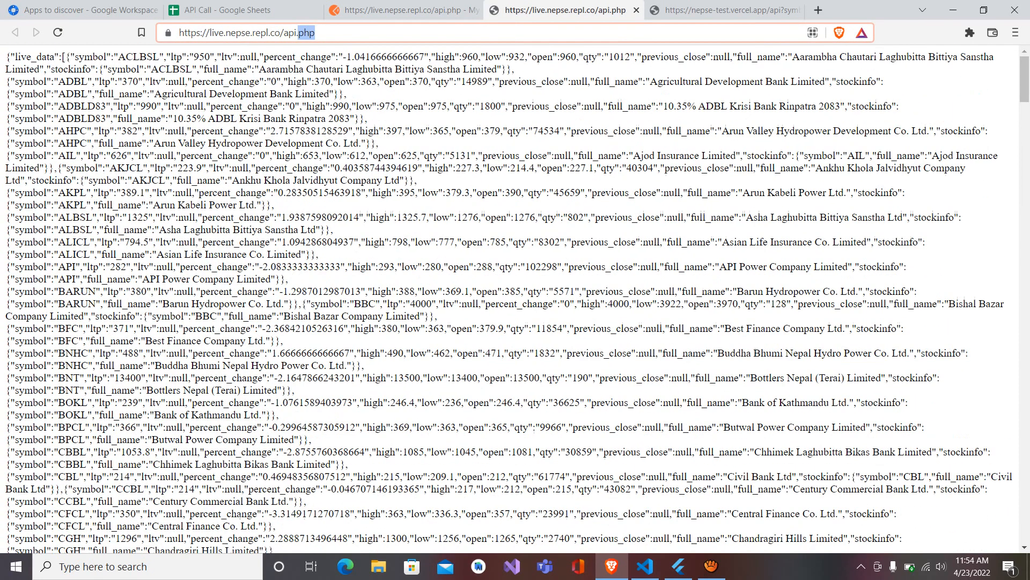
{"action": "left_click", "coordinate": [404, 10]}
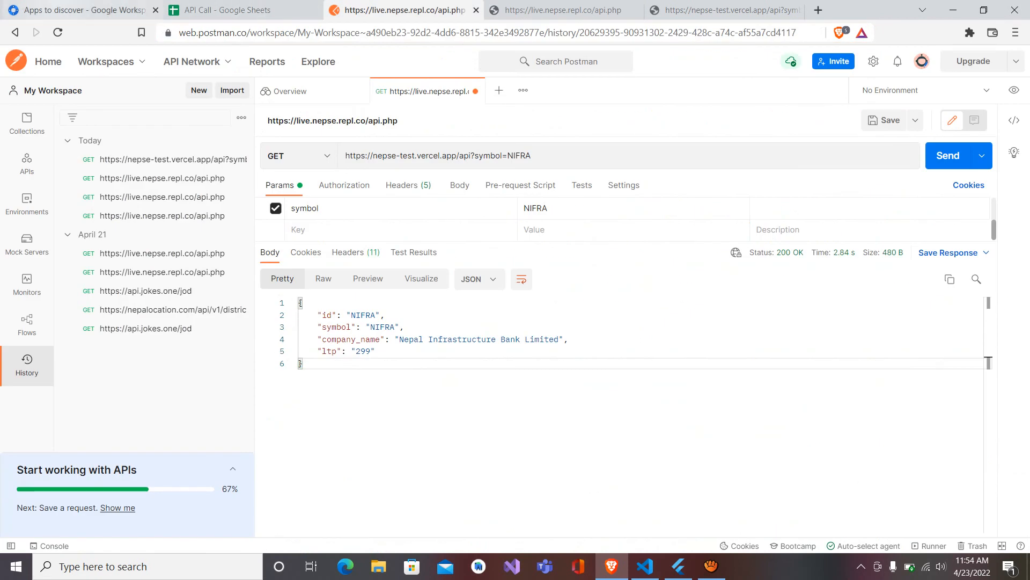
{"action": "left_click", "coordinate": [84, 9]}
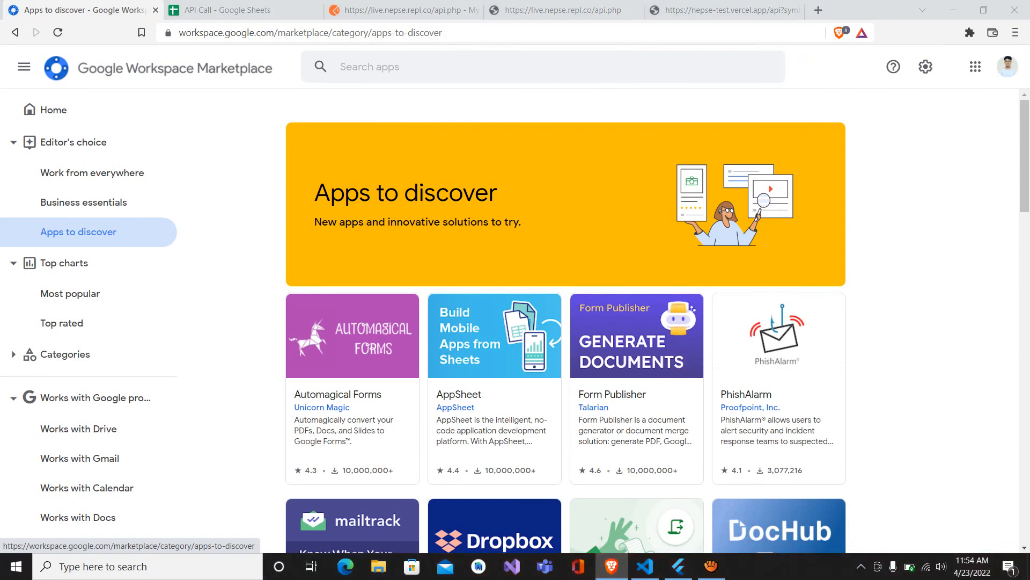
{"action": "left_click", "coordinate": [564, 10]}
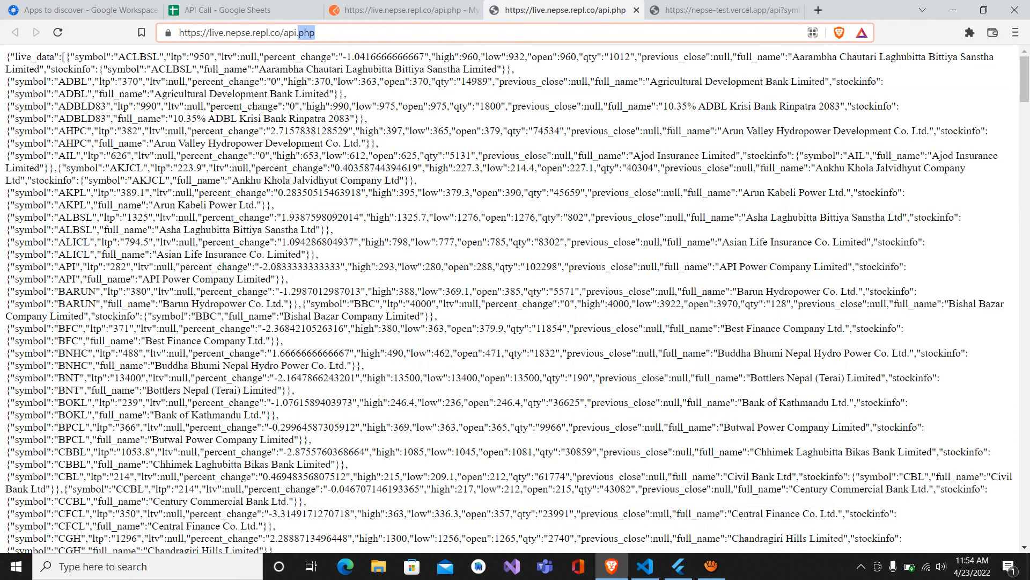
{"action": "key", "text": "F7"}
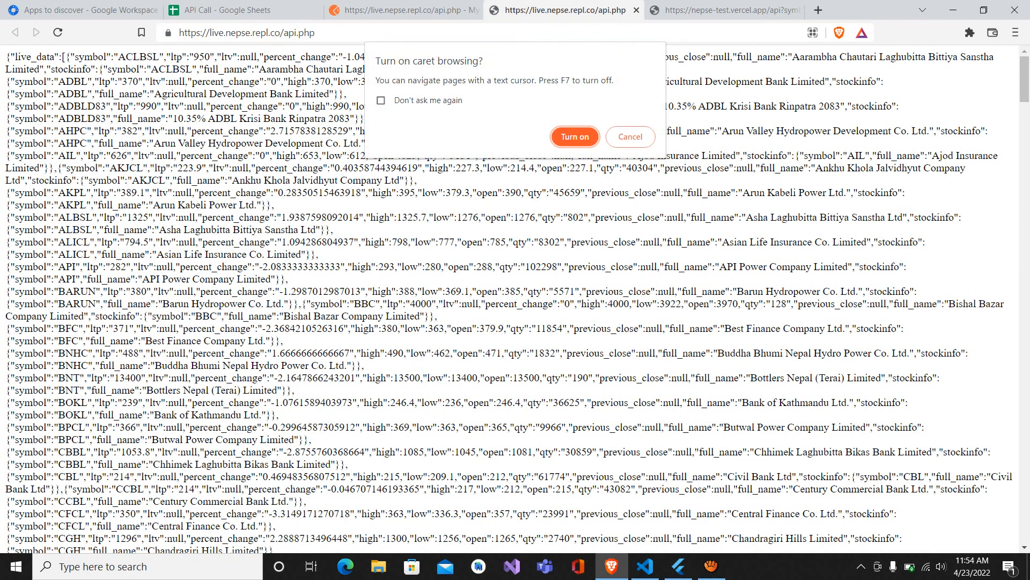
{"action": "left_click", "coordinate": [630, 136]}
{"action": "key", "text": "alt+Tab"}
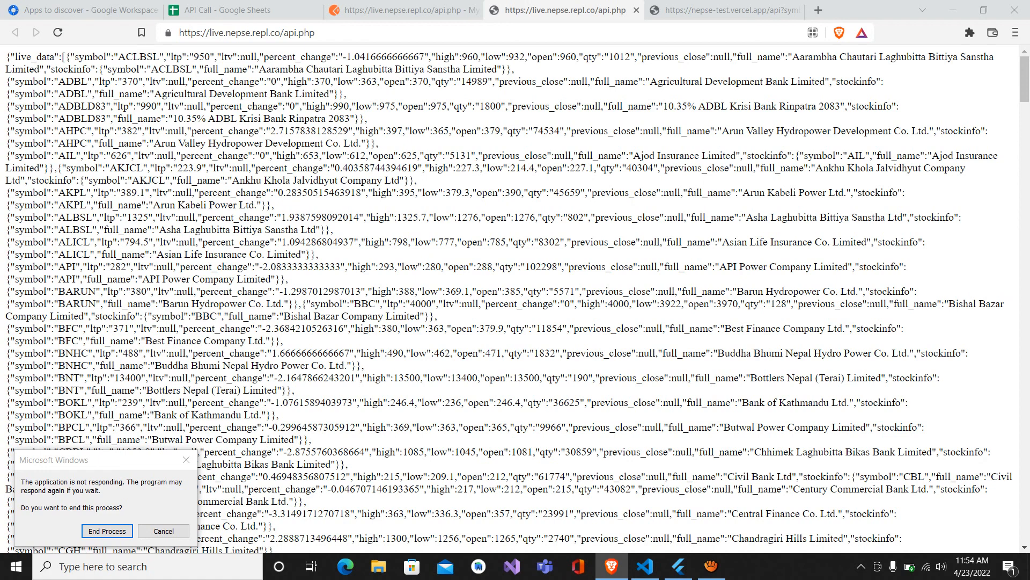
{"action": "left_click", "coordinate": [711, 566]}
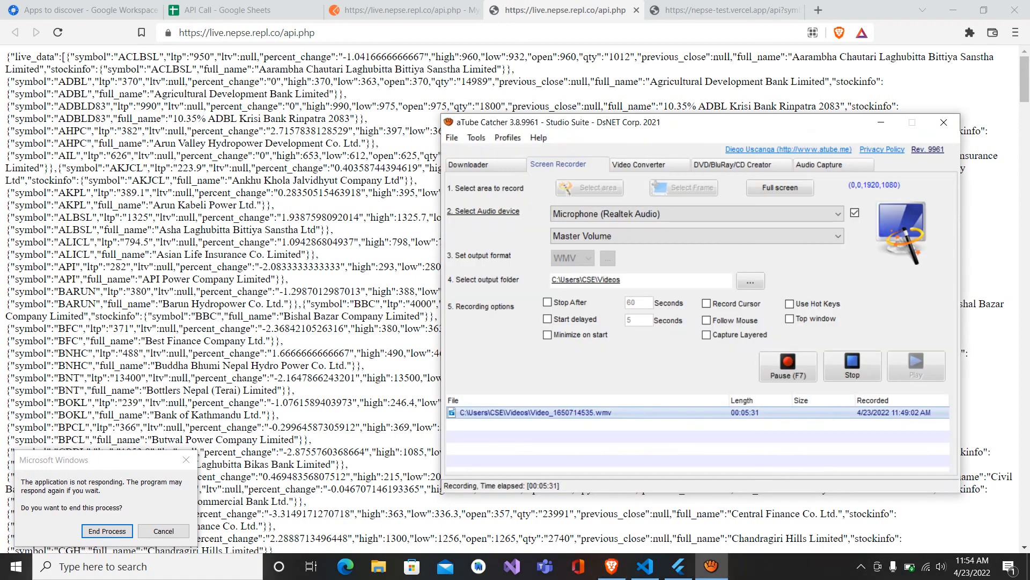